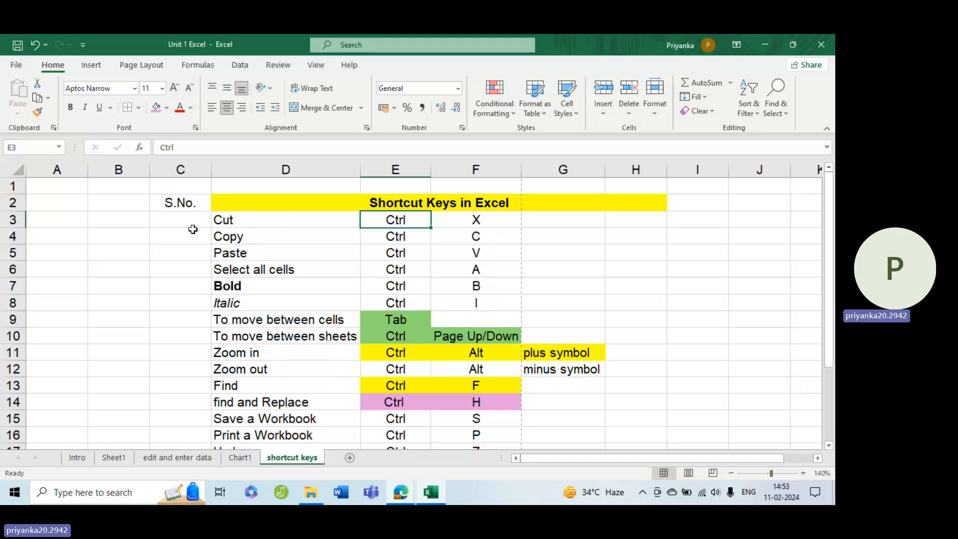
Step: Enter the serial numbers 1 in C3 and 2 in C4 under the S.No. heading
{"action": "left_click", "coordinate": [187, 220]}
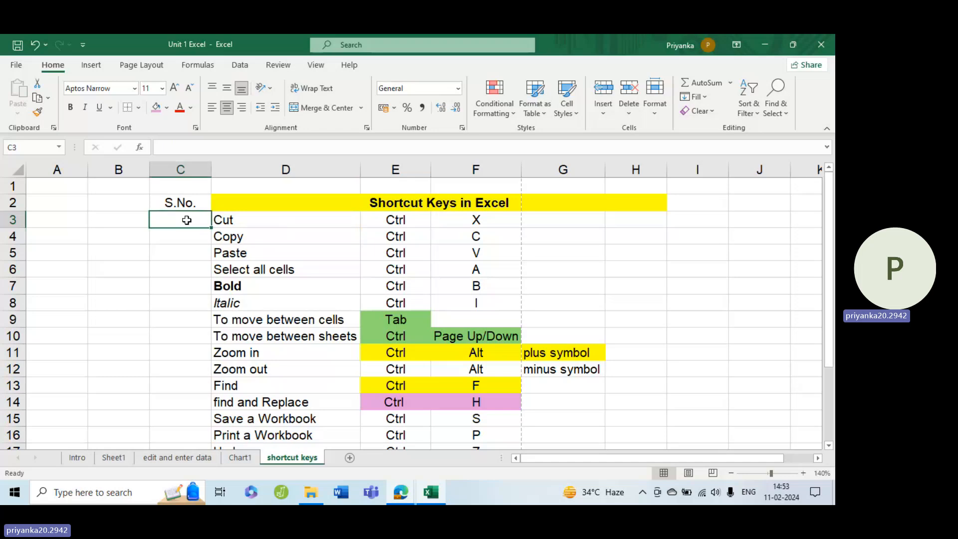
{"action": "scroll", "coordinate": [200, 300], "scroll_direction": "down", "scroll_amount": 3}
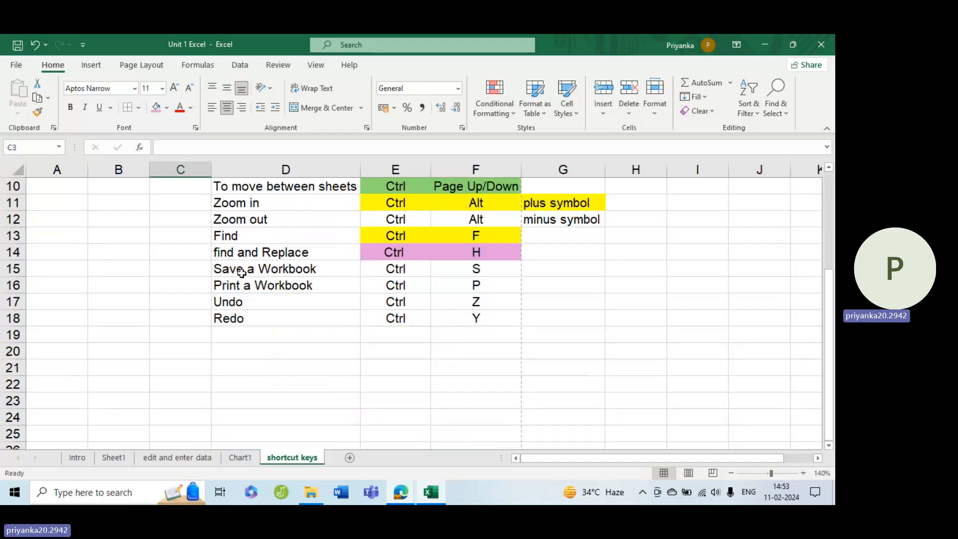
{"action": "scroll", "coordinate": [229, 344], "scroll_direction": "up", "scroll_amount": 2}
{"action": "scroll", "coordinate": [229, 338], "scroll_direction": "up", "scroll_amount": 1}
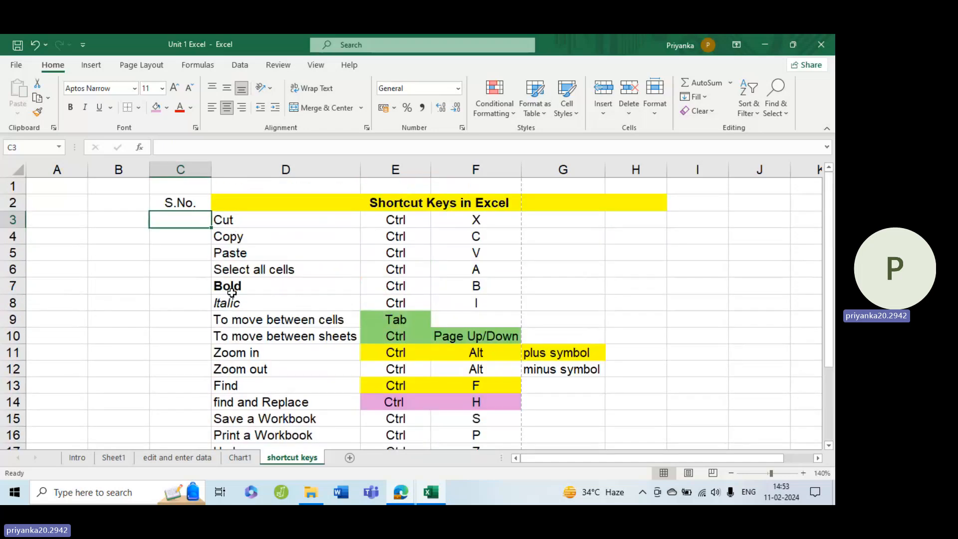
{"action": "type", "text": "1"}
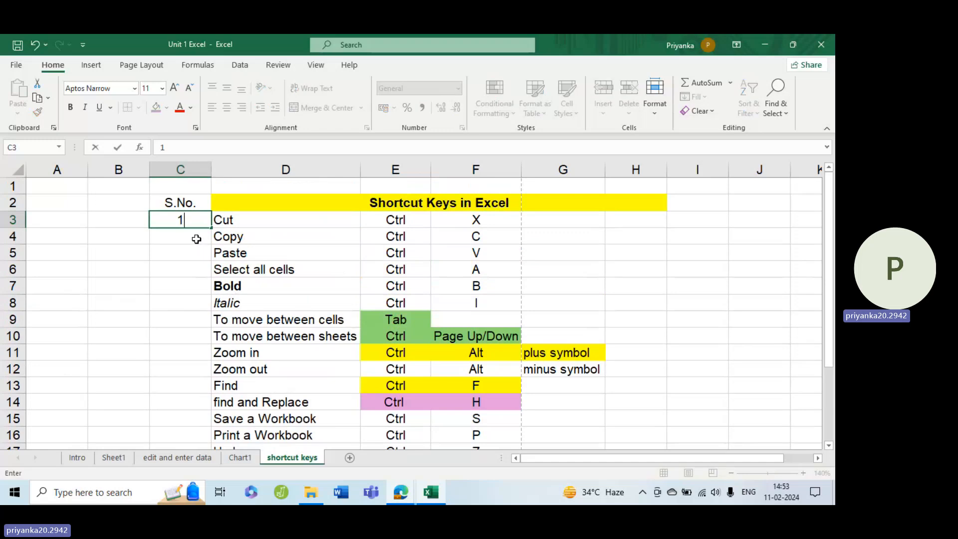
{"action": "key", "text": "Return"}
{"action": "left_click", "coordinate": [196, 219]}
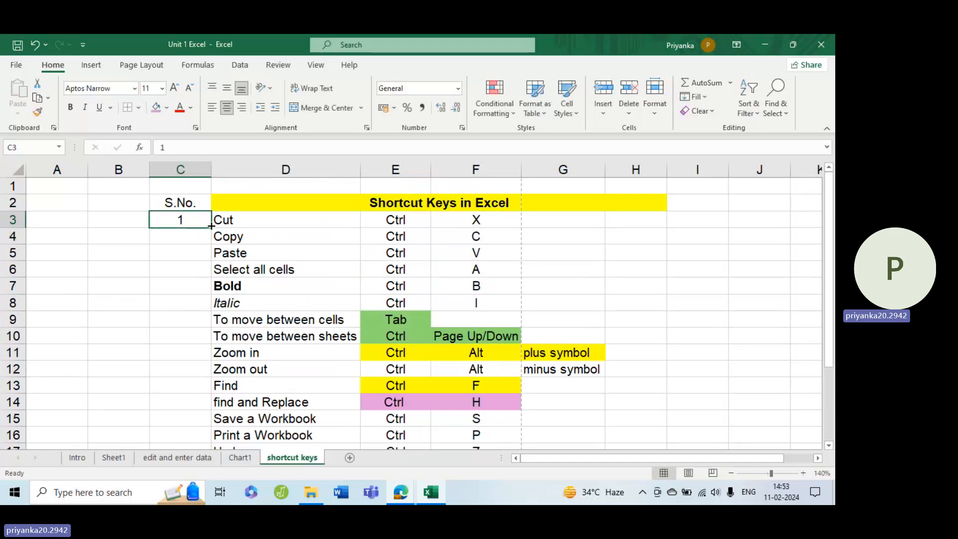
{"action": "left_click", "coordinate": [200, 240]}
{"action": "type", "text": "2"}
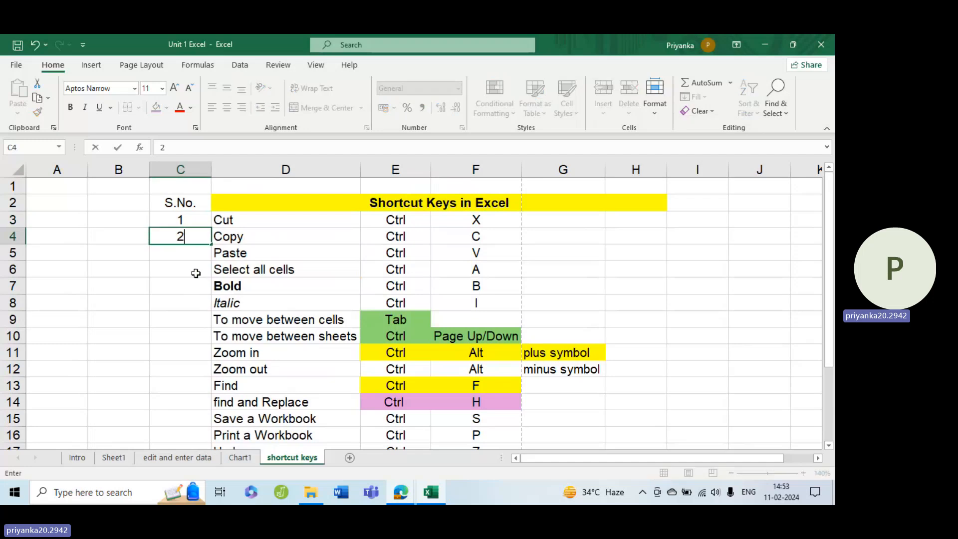
Step: Extend the serial number series from C3:C4 down to the Redo row, ending at 16 in C18
{"action": "left_click_drag", "start_coordinate": [196, 219], "coordinate": [203, 237]}
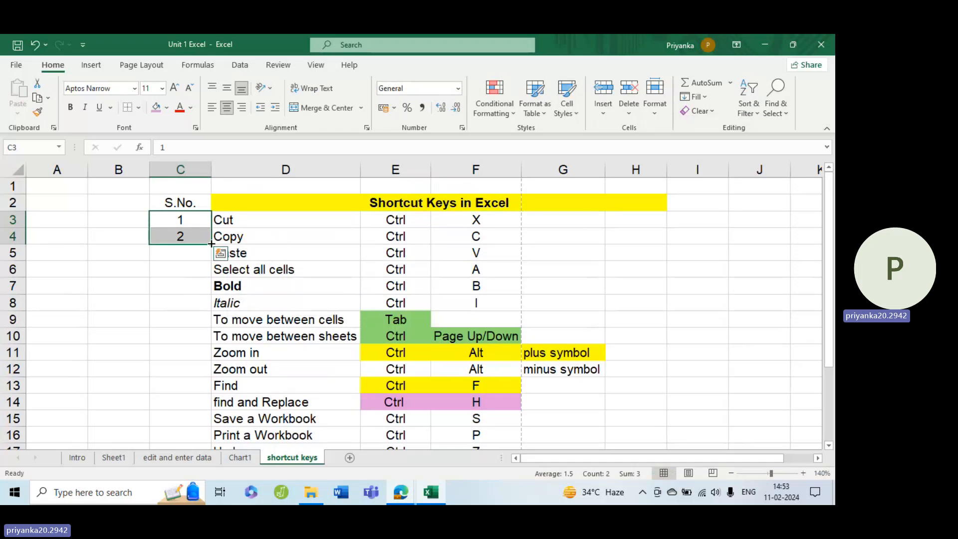
{"action": "double_click", "coordinate": [212, 244]}
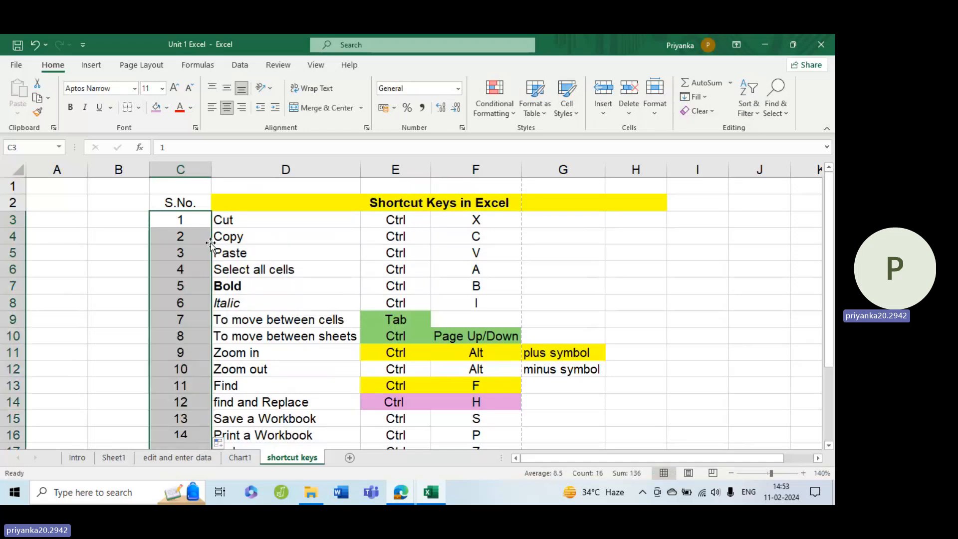
{"action": "scroll", "coordinate": [204, 290], "scroll_direction": "down", "scroll_amount": 3}
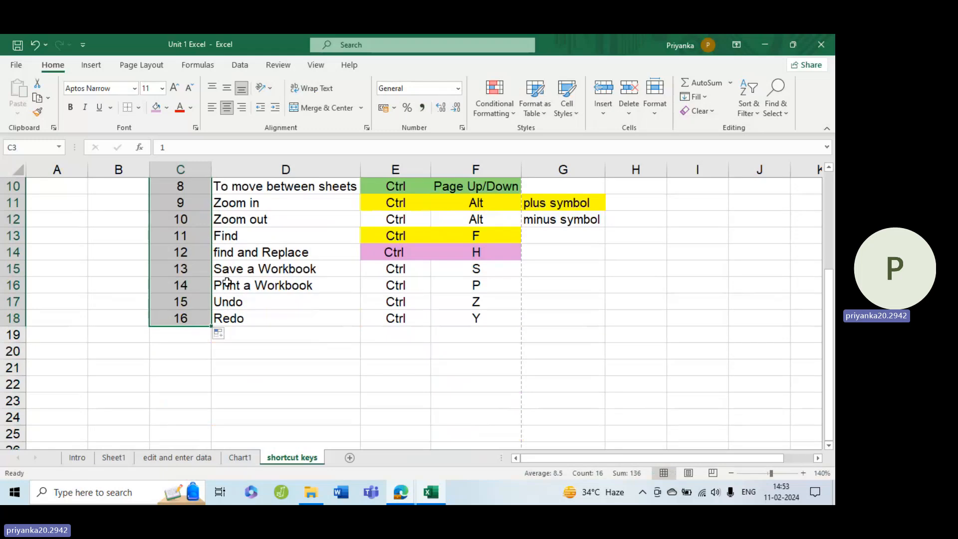
{"action": "scroll", "coordinate": [364, 325], "scroll_direction": "up", "scroll_amount": 2}
{"action": "scroll", "coordinate": [384, 269], "scroll_direction": "up", "scroll_amount": 2}
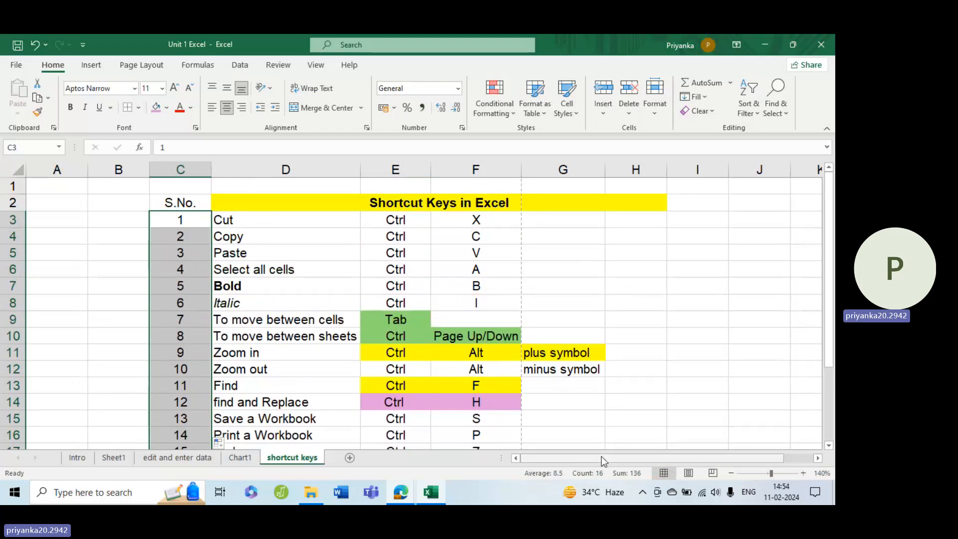
Step: Fill the Cut, Copy, Paste and Select all cells entries in D3:F6 with light orange
{"action": "left_click_drag", "start_coordinate": [601, 456], "coordinate": [624, 457]}
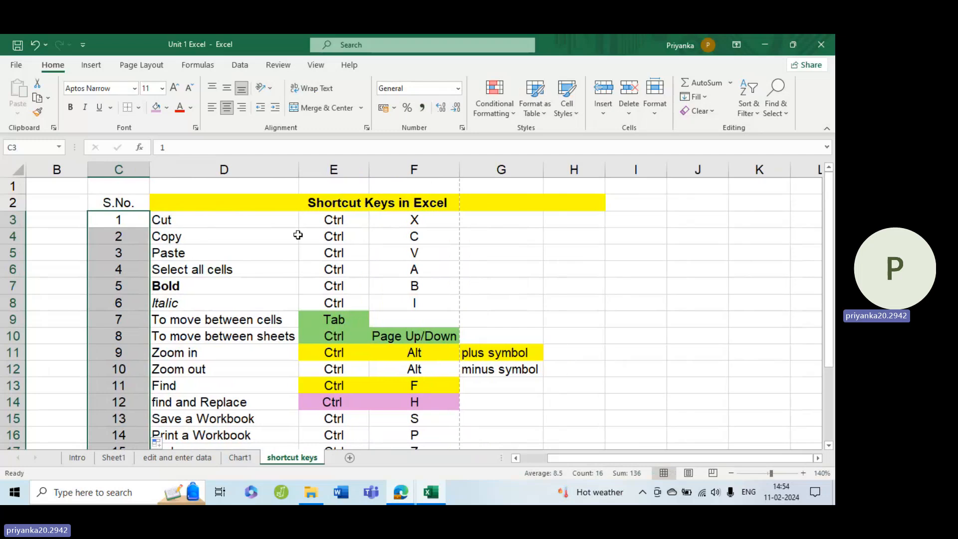
{"action": "left_click", "coordinate": [224, 218]}
{"action": "key", "text": "Down"}
{"action": "key", "text": "Down"}
{"action": "left_click_drag", "start_coordinate": [252, 221], "coordinate": [439, 270]}
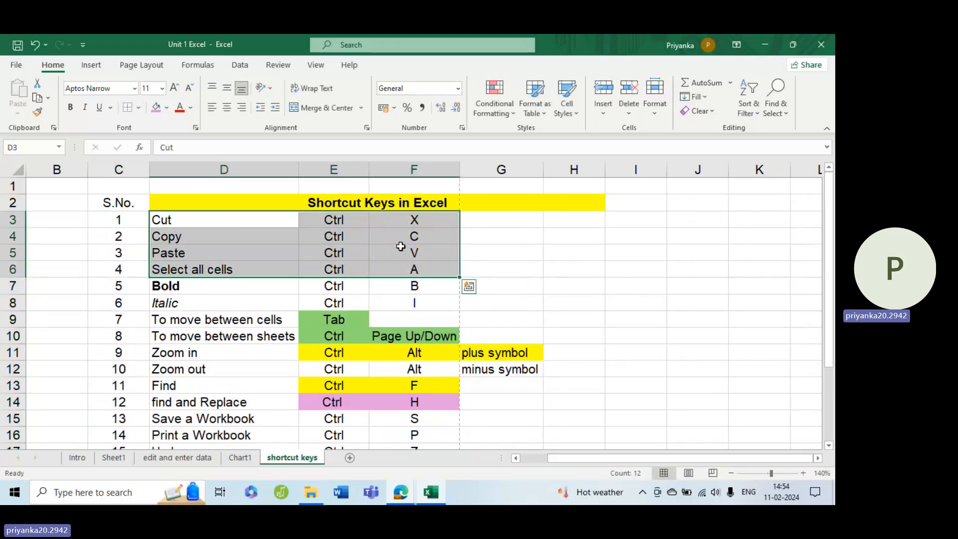
{"action": "left_click", "coordinate": [169, 111]}
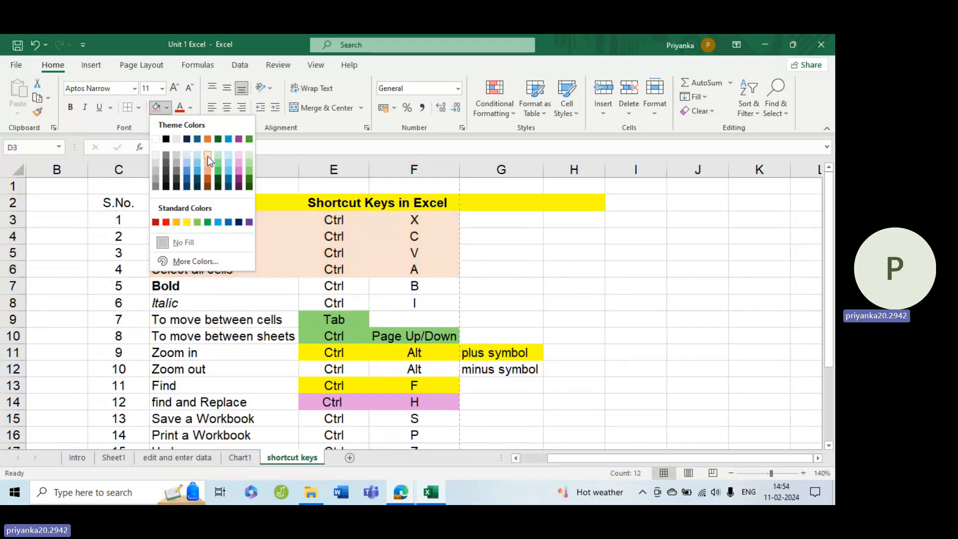
{"action": "left_click", "coordinate": [207, 157]}
{"action": "left_click", "coordinate": [341, 333]}
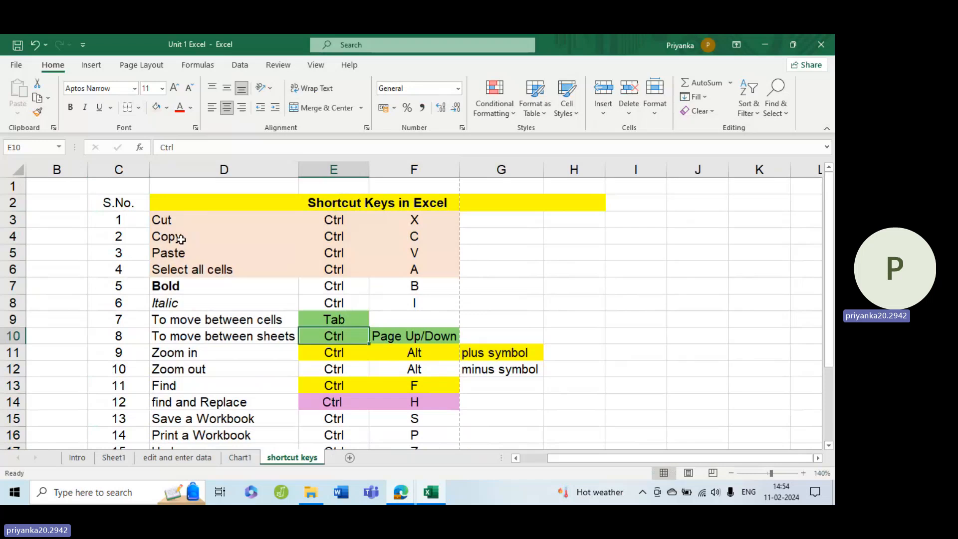
Step: Move the serial numbers 1 to 3 from C3:C5 to B3:B5
{"action": "left_click", "coordinate": [123, 220]}
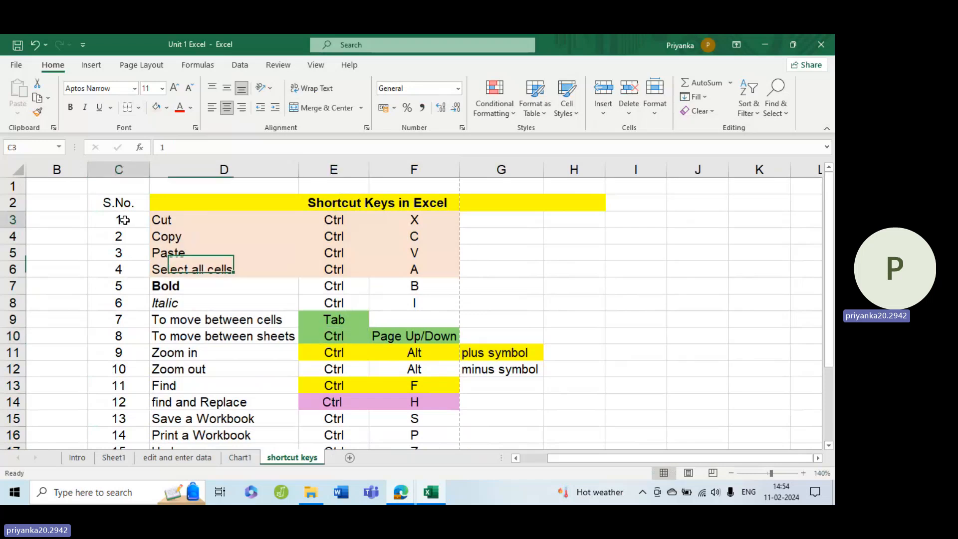
{"action": "left_click_drag", "start_coordinate": [123, 220], "coordinate": [119, 254]}
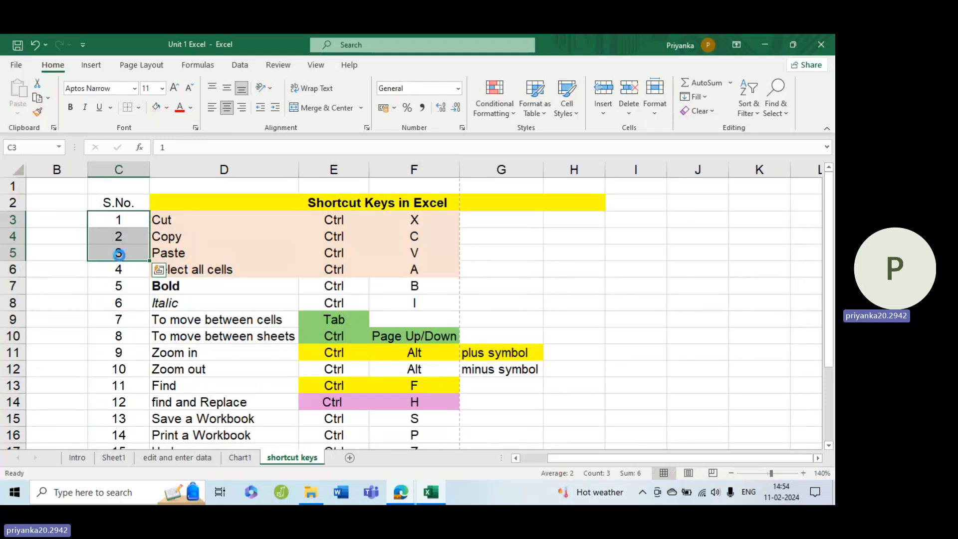
{"action": "key", "text": "ctrl+c"}
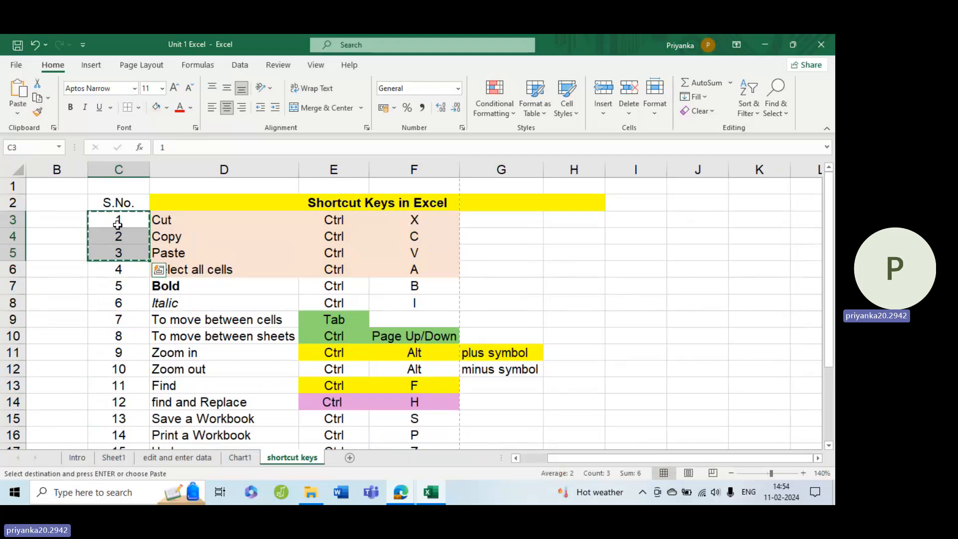
{"action": "left_click", "coordinate": [48, 224]}
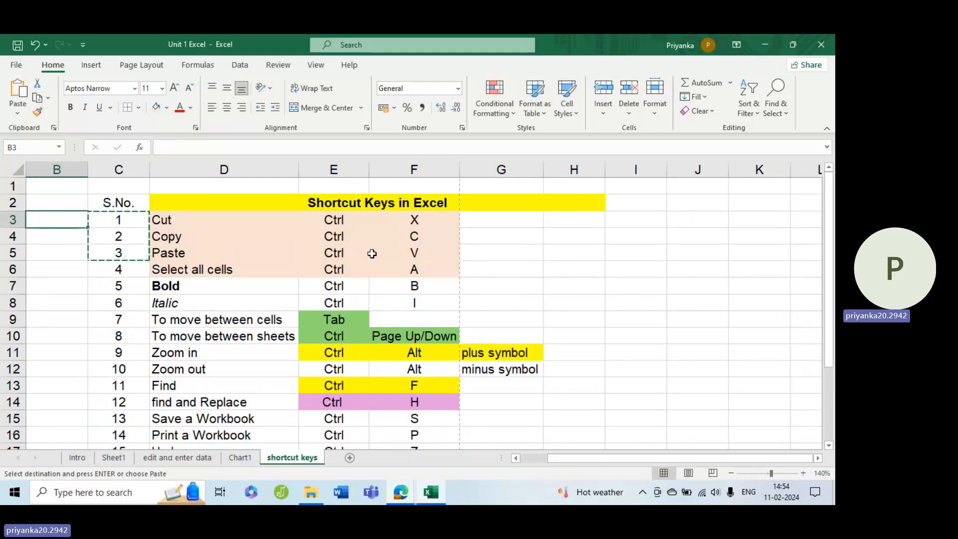
{"action": "key", "text": "ctrl+v"}
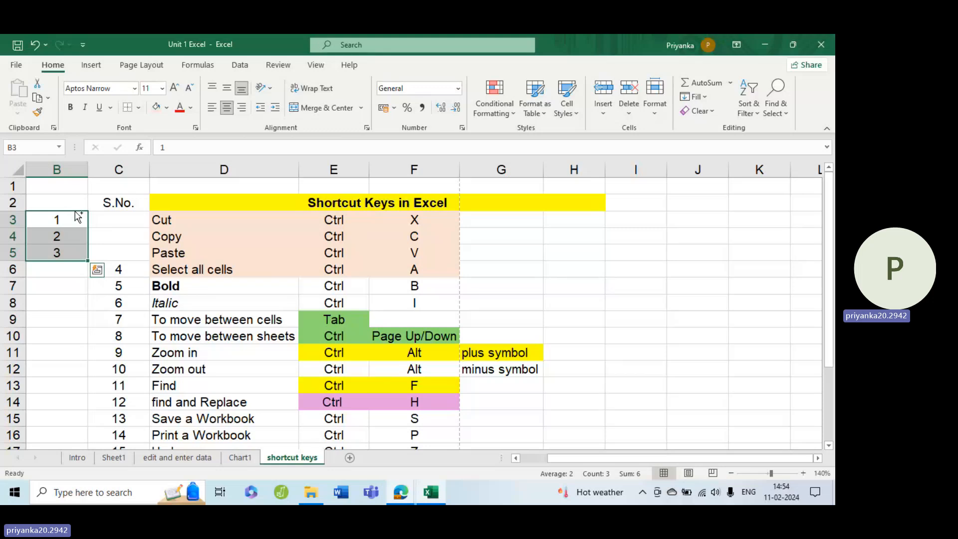
Step: Copy the serial numbers in B3:B5 back to C3:C5 and clear the contents of B3:B5
{"action": "key", "text": "ctrl+q"}
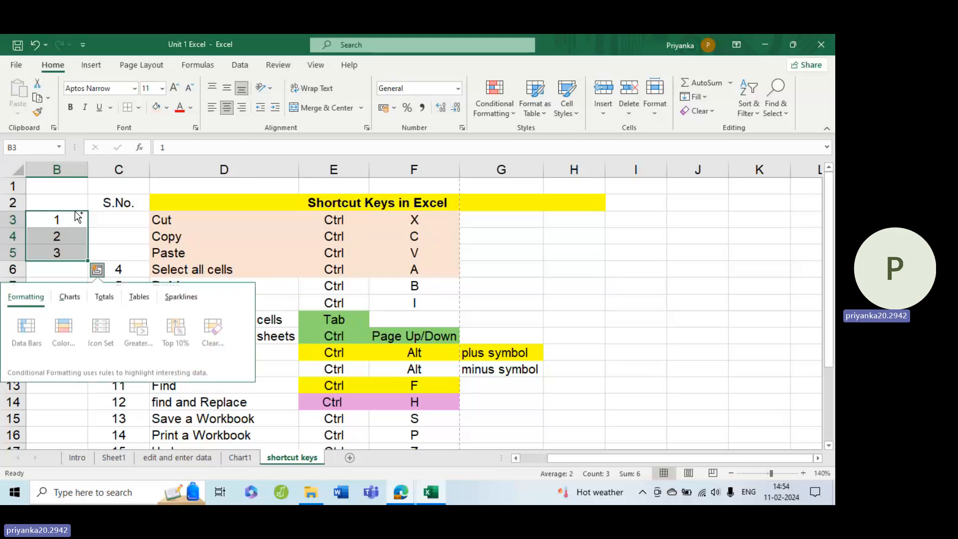
{"action": "key", "text": "Escape"}
{"action": "left_click_drag", "start_coordinate": [77, 213], "coordinate": [79, 252]}
{"action": "key", "text": "ctrl+x"}
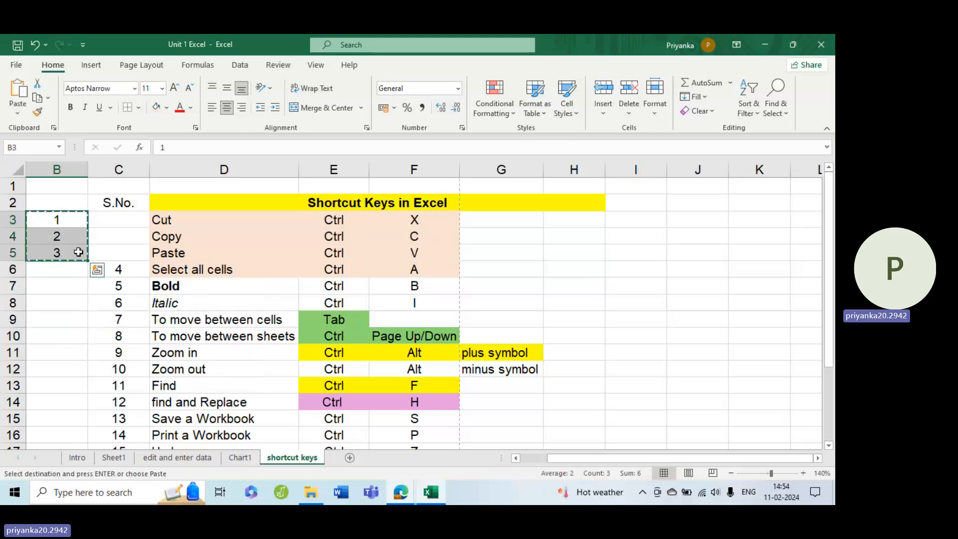
{"action": "left_click", "coordinate": [124, 221]}
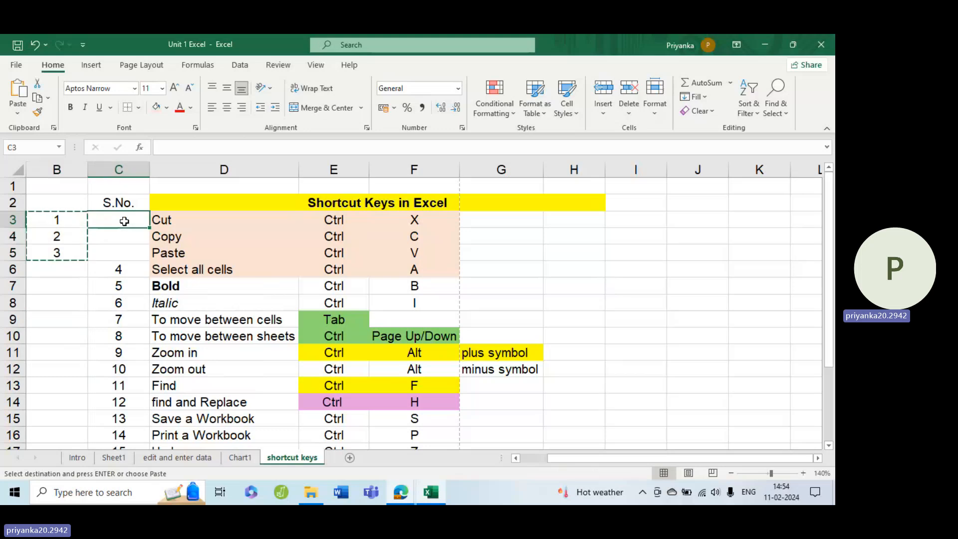
{"action": "key", "text": "ctrl+v"}
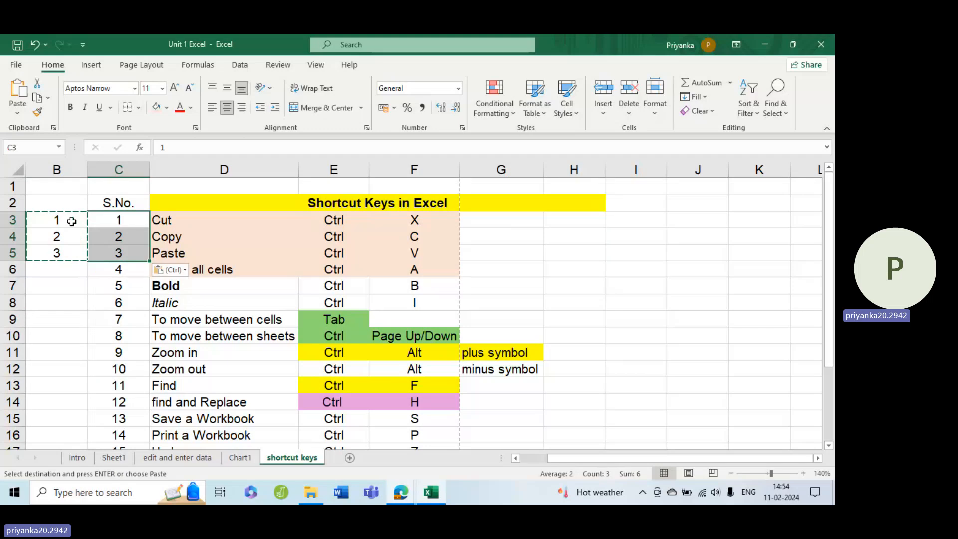
{"action": "left_click_drag", "start_coordinate": [77, 224], "coordinate": [68, 254]}
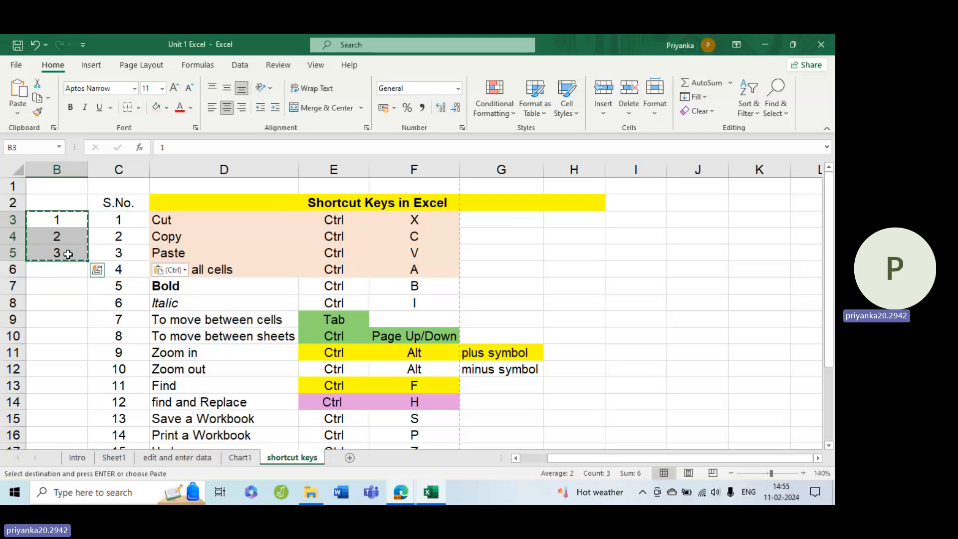
{"action": "key", "text": "Delete"}
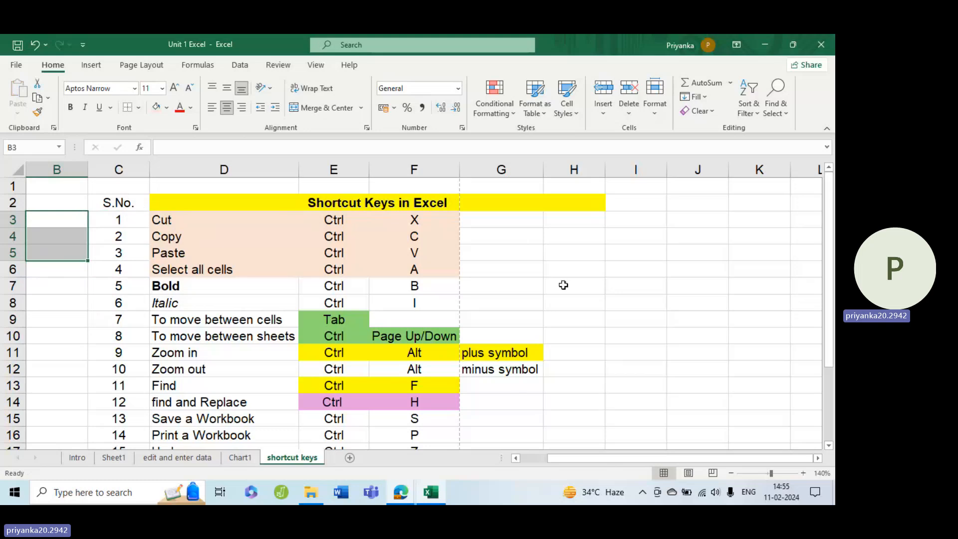
Step: Select the whole shortcut keys table, C2:H18, and apply All Borders to it
{"action": "left_click", "coordinate": [142, 205]}
{"action": "left_click", "coordinate": [128, 233]}
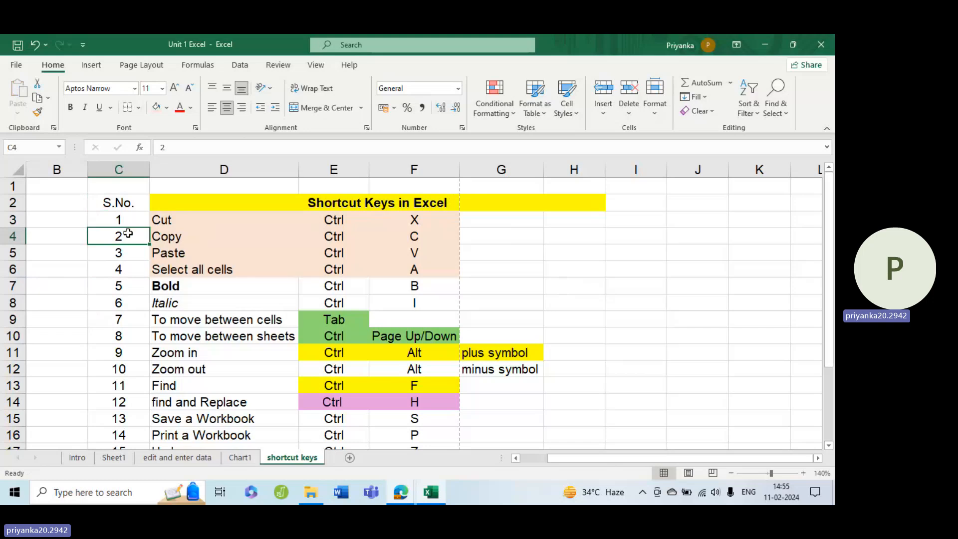
{"action": "key", "text": "ctrl+a"}
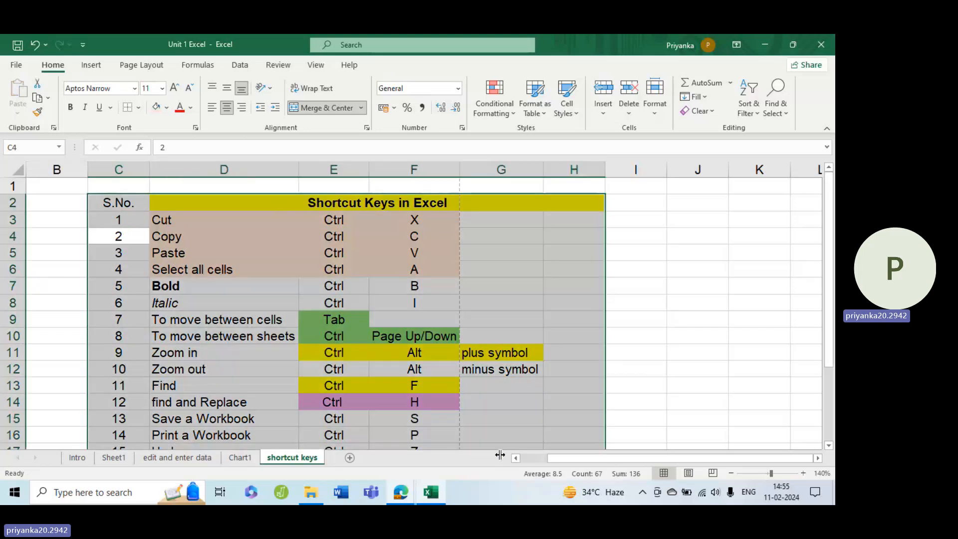
{"action": "scroll", "coordinate": [455, 302], "scroll_direction": "down", "scroll_amount": 2}
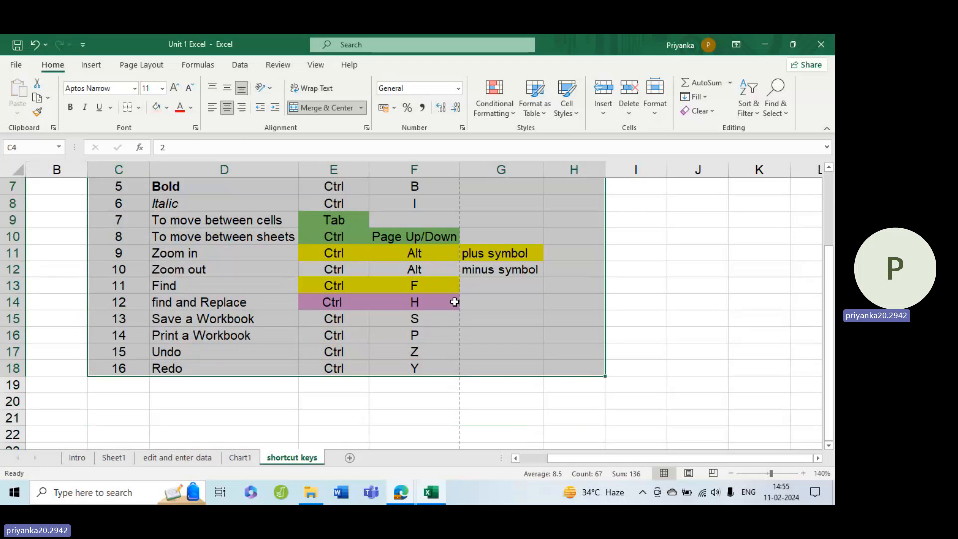
{"action": "scroll", "coordinate": [454, 302], "scroll_direction": "up", "scroll_amount": 2}
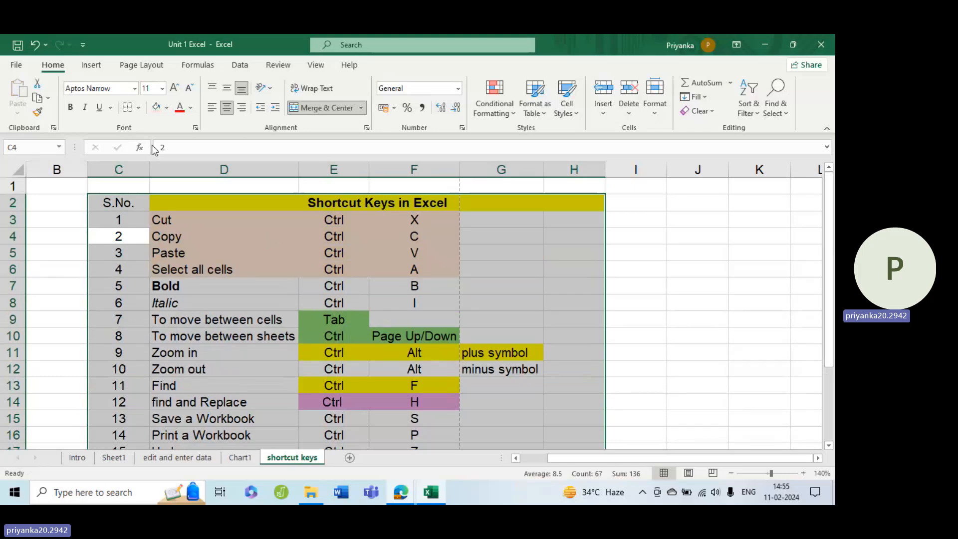
{"action": "left_click", "coordinate": [139, 111]}
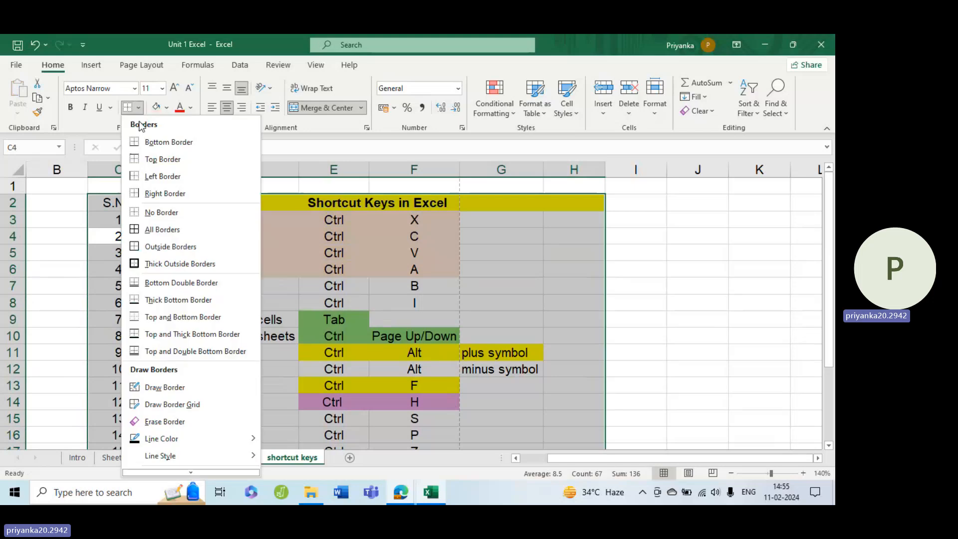
{"action": "left_click", "coordinate": [148, 228]}
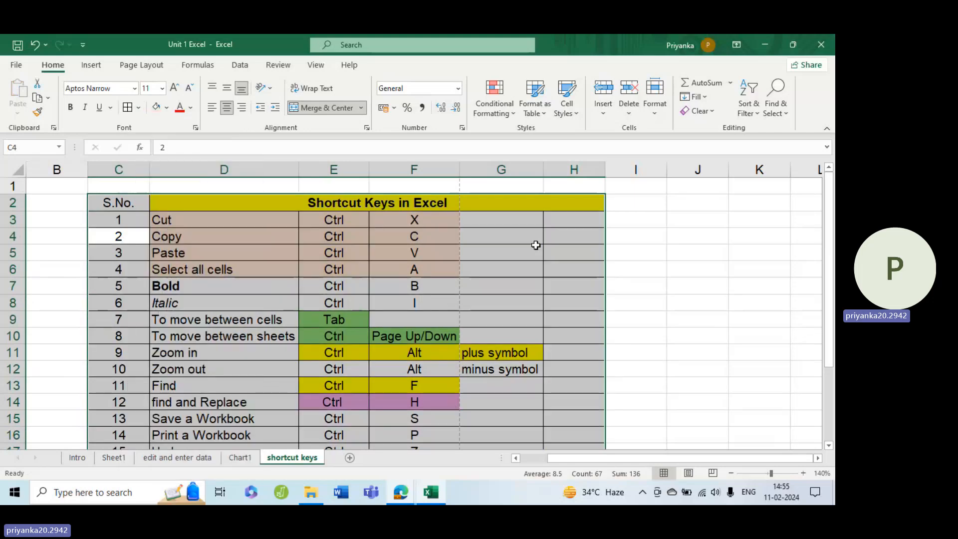
{"action": "scroll", "coordinate": [534, 270], "scroll_direction": "down", "scroll_amount": 2}
{"action": "scroll", "coordinate": [534, 302], "scroll_direction": "up", "scroll_amount": 2}
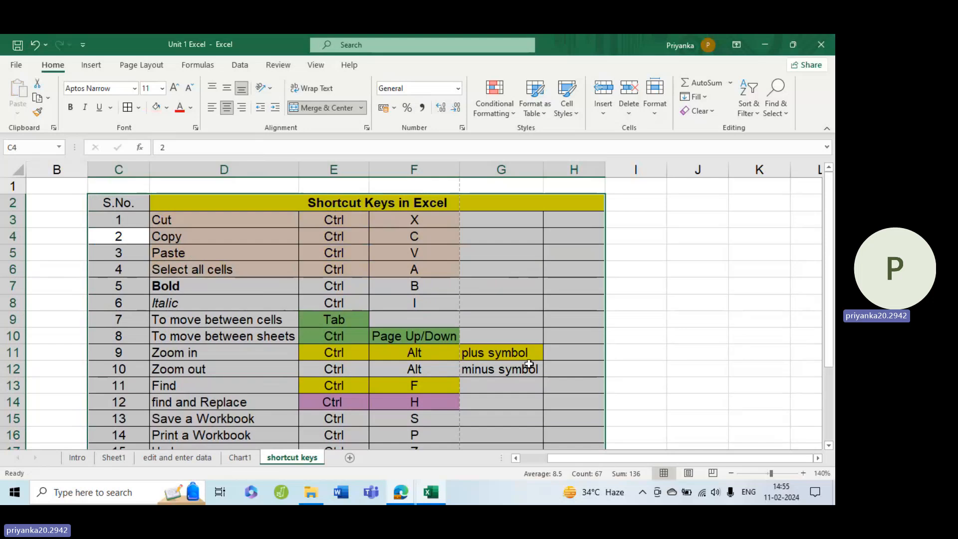
{"action": "scroll", "coordinate": [530, 355], "scroll_direction": "down", "scroll_amount": 1}
{"action": "left_click", "coordinate": [393, 345]}
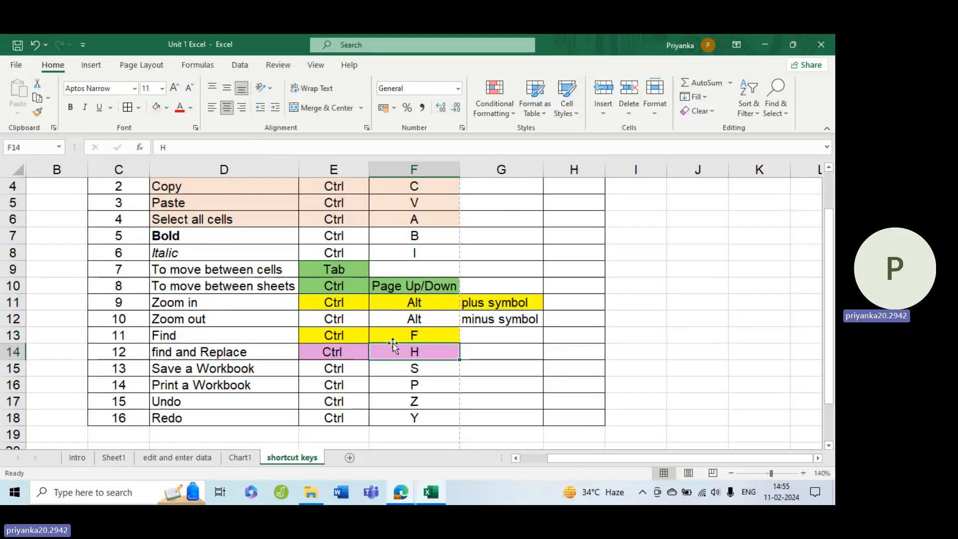
{"action": "left_click", "coordinate": [206, 250]}
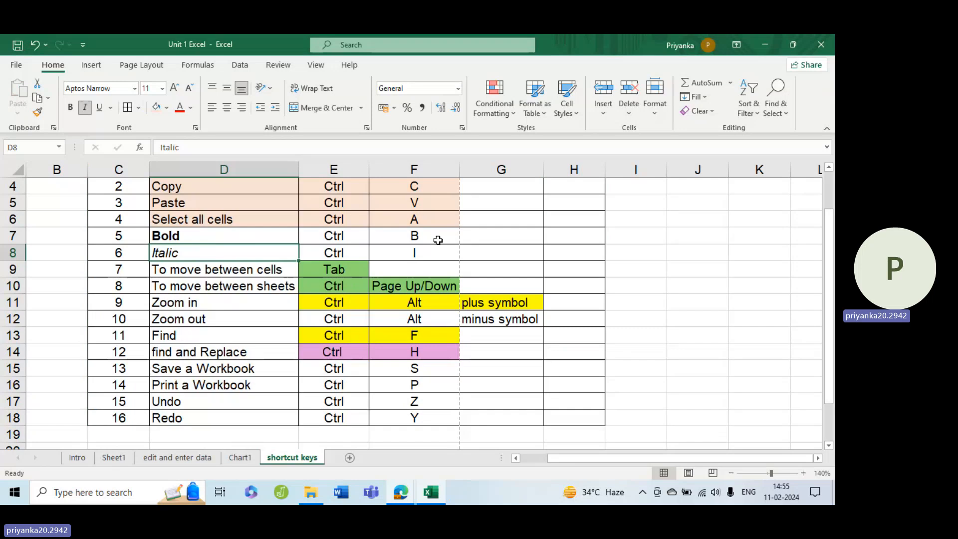
{"action": "left_click", "coordinate": [515, 240]}
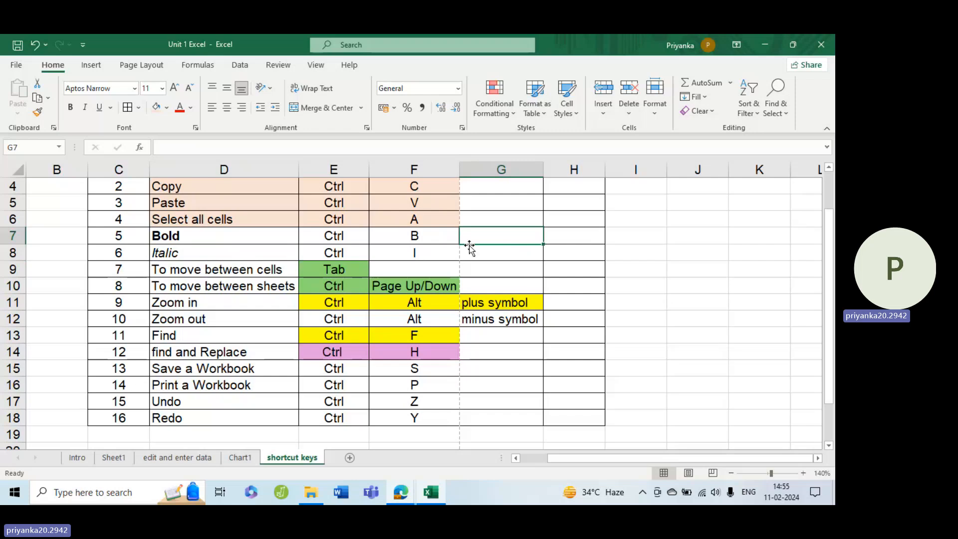
Step: Enter "Bold my Cell" in H7 and widen column H to fit the text
{"action": "left_click", "coordinate": [571, 231]}
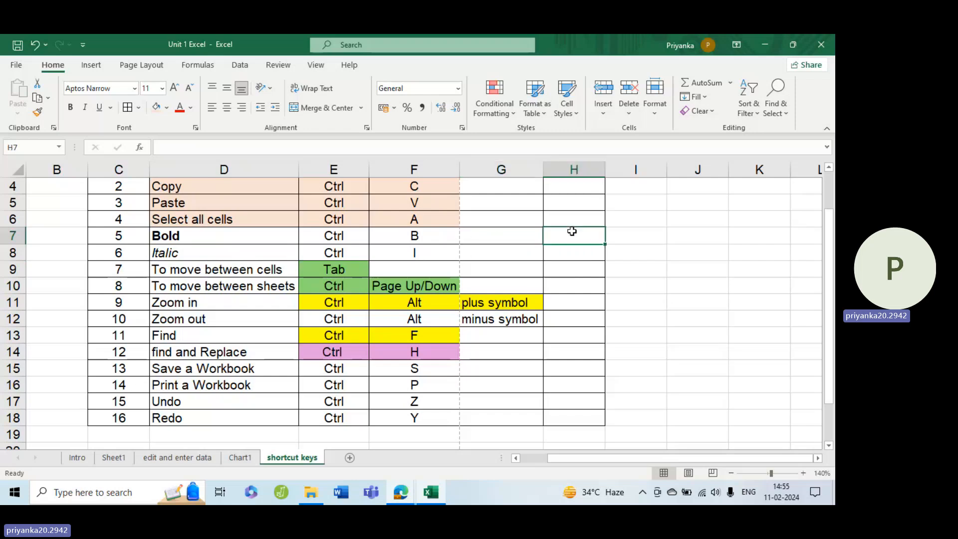
{"action": "type", "text": "Bo"}
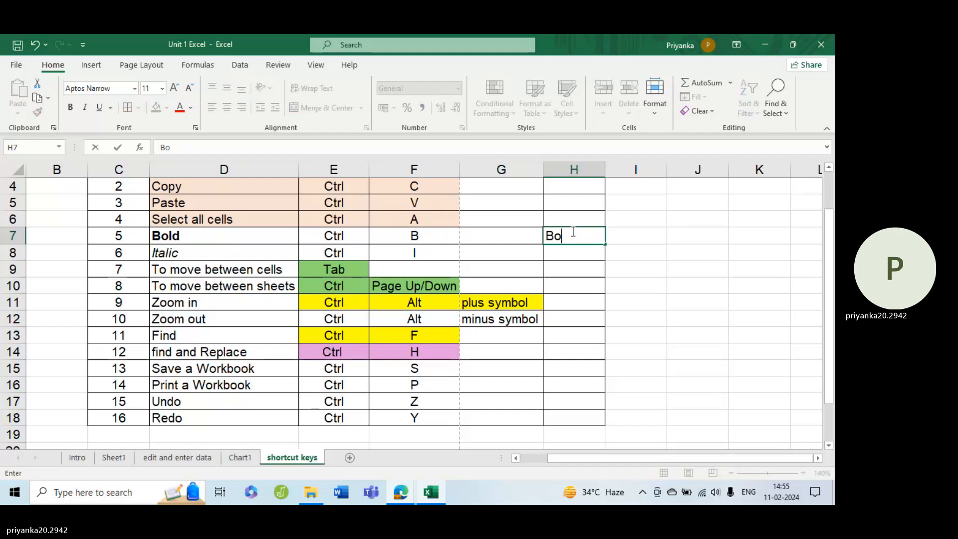
{"action": "type", "text": "ld m"}
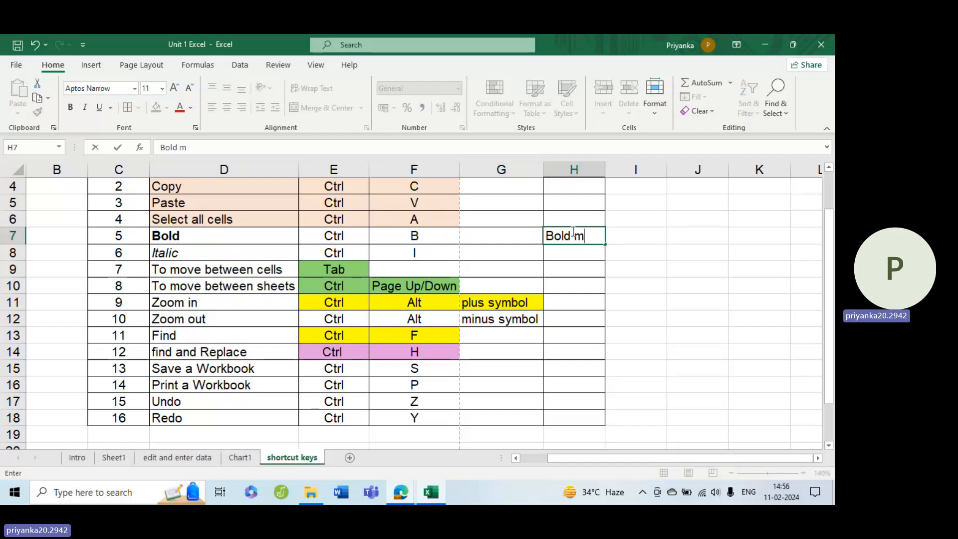
{"action": "type", "text": "y Cell"}
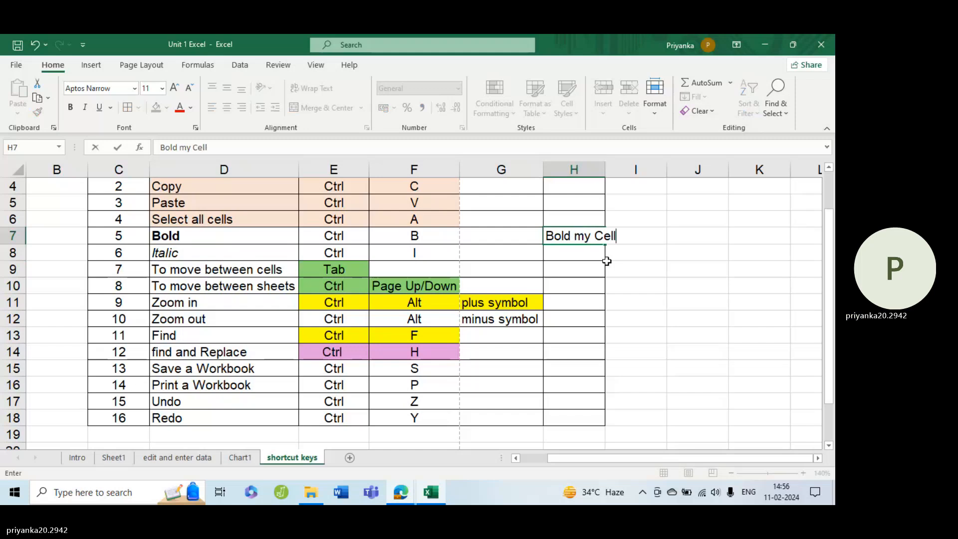
{"action": "left_click", "coordinate": [608, 264]}
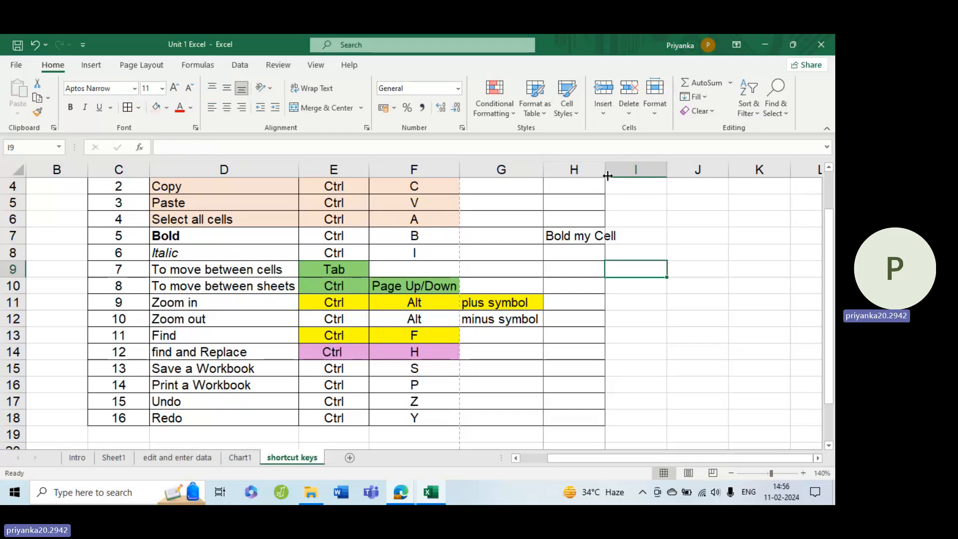
{"action": "left_click_drag", "start_coordinate": [607, 176], "coordinate": [622, 176]}
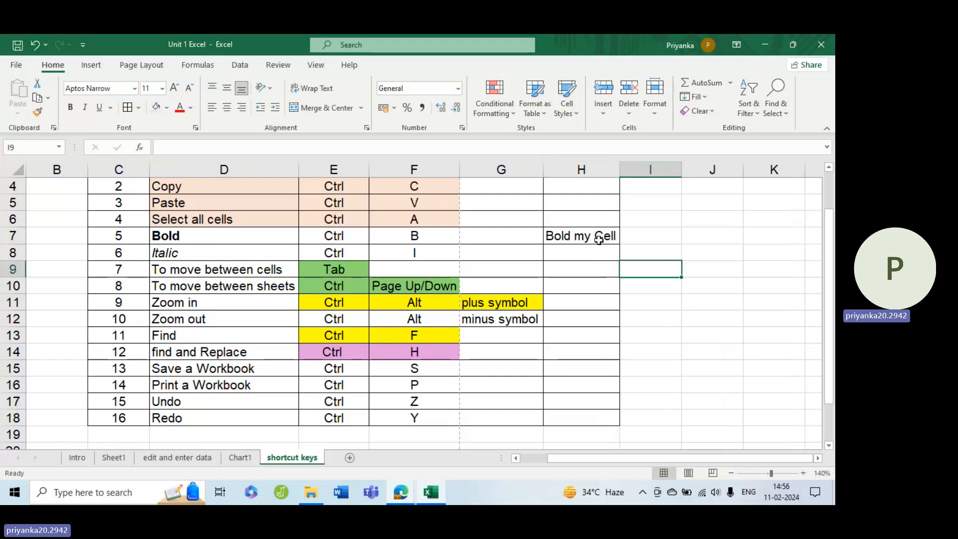
Step: Enter "Italize" in H8, directly below the Bold my Cell text
{"action": "left_click", "coordinate": [584, 249]}
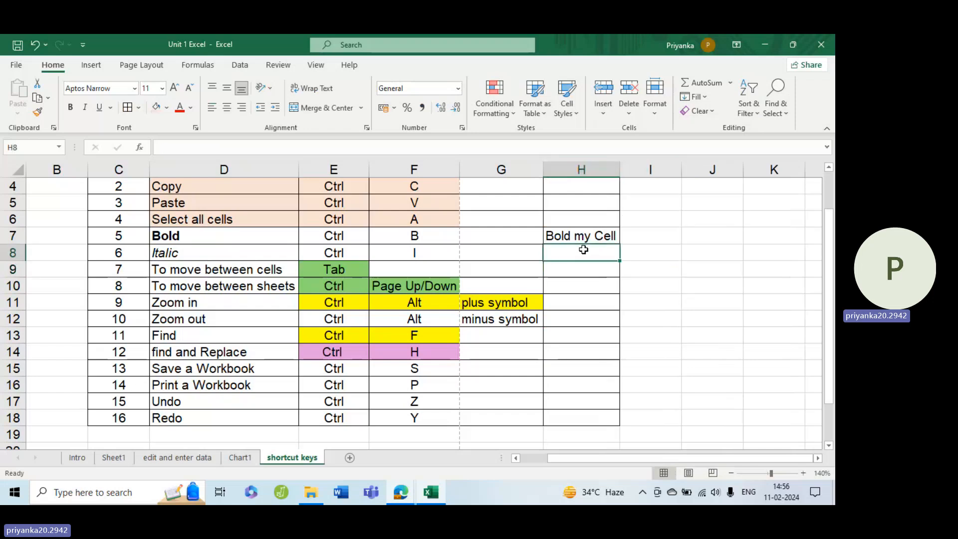
{"action": "type", "text": "Itla"}
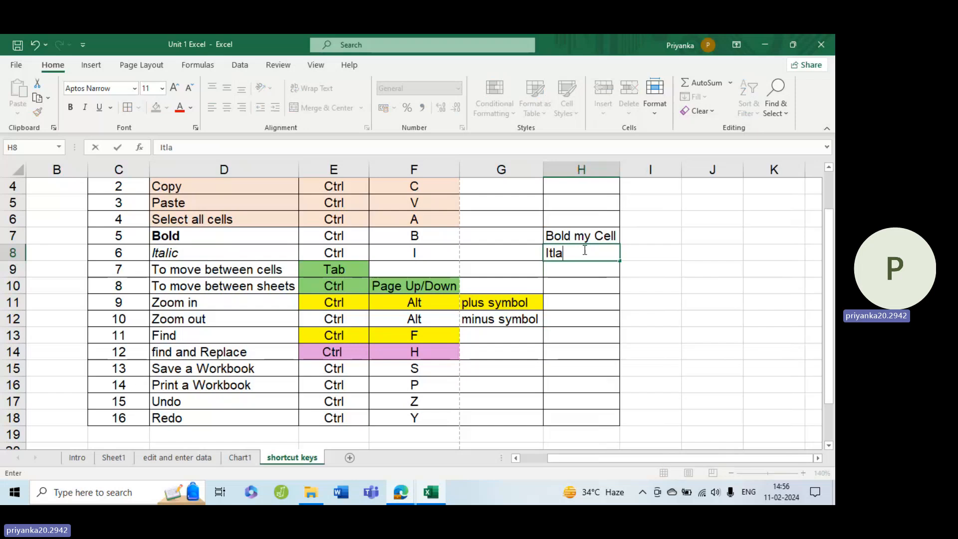
{"action": "key", "text": "BackSpace"}
{"action": "key", "text": "BackSpace"}
{"action": "type", "text": "alize"}
{"action": "left_click", "coordinate": [597, 313]}
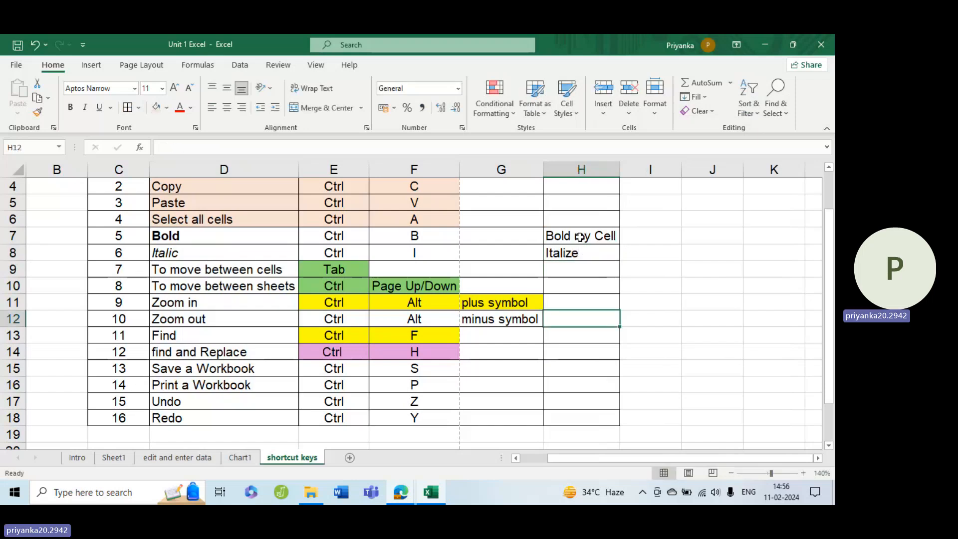
Step: Make the text in H7 bold and in H8 italic, with column H autofitted to its contents
{"action": "left_click", "coordinate": [580, 237]}
{"action": "left_click", "coordinate": [577, 253]}
{"action": "left_click", "coordinate": [584, 230]}
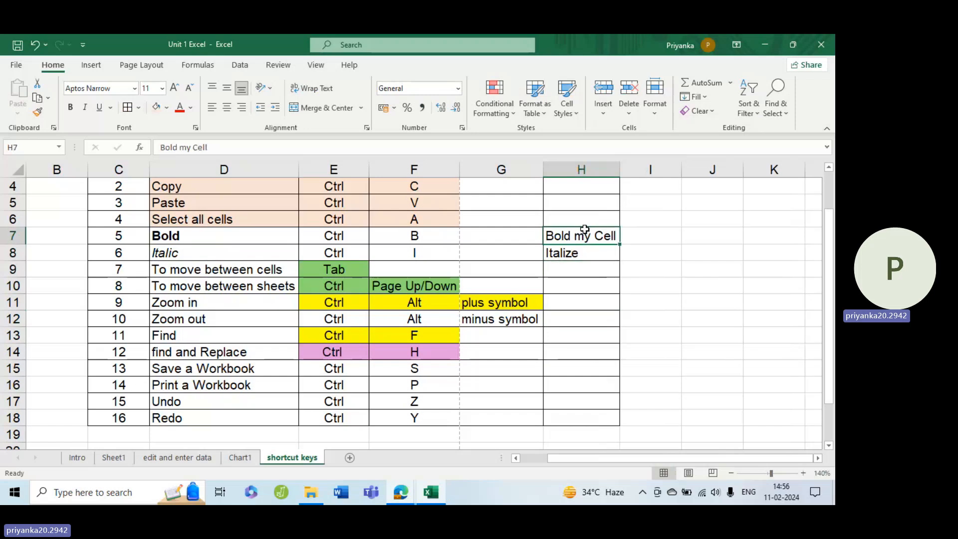
{"action": "key", "text": "ctrl+b"}
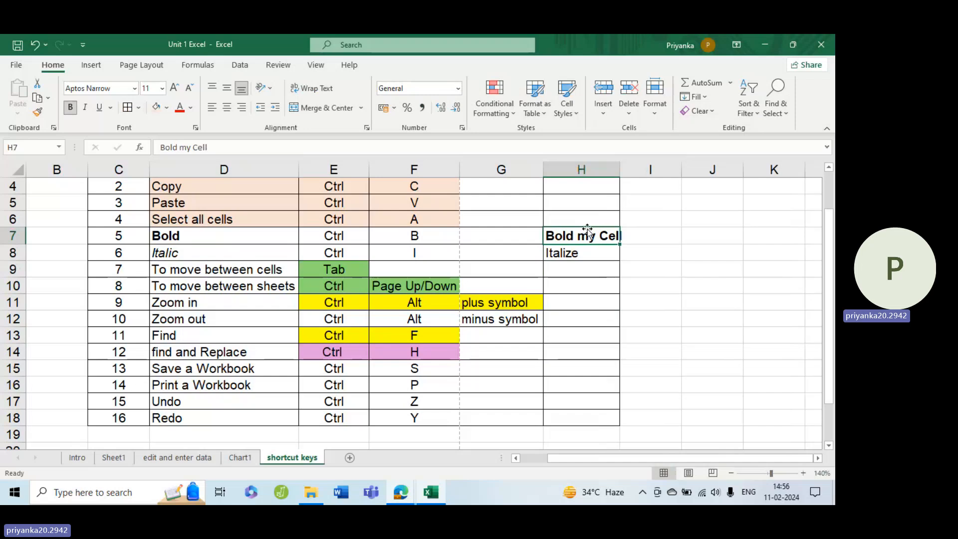
{"action": "double_click", "coordinate": [619, 170]}
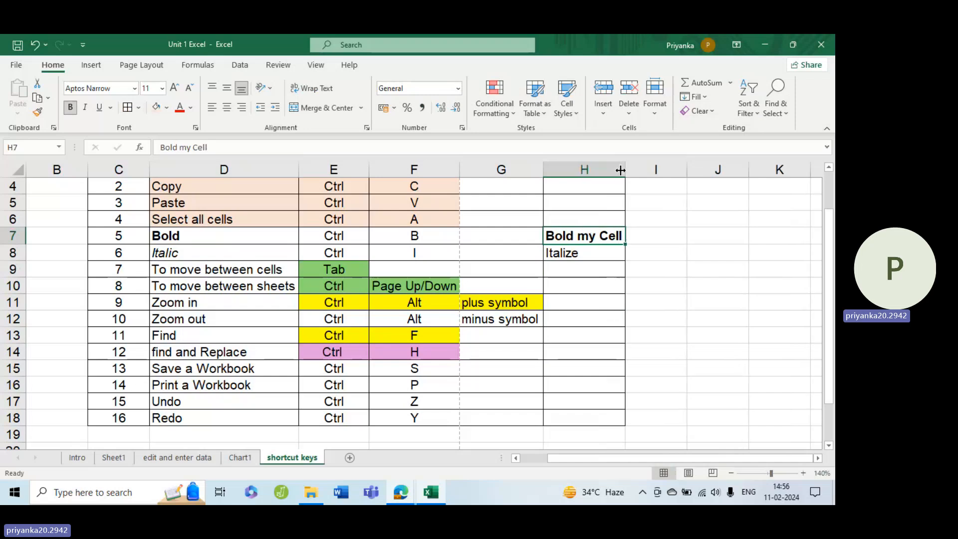
{"action": "left_click", "coordinate": [612, 254]}
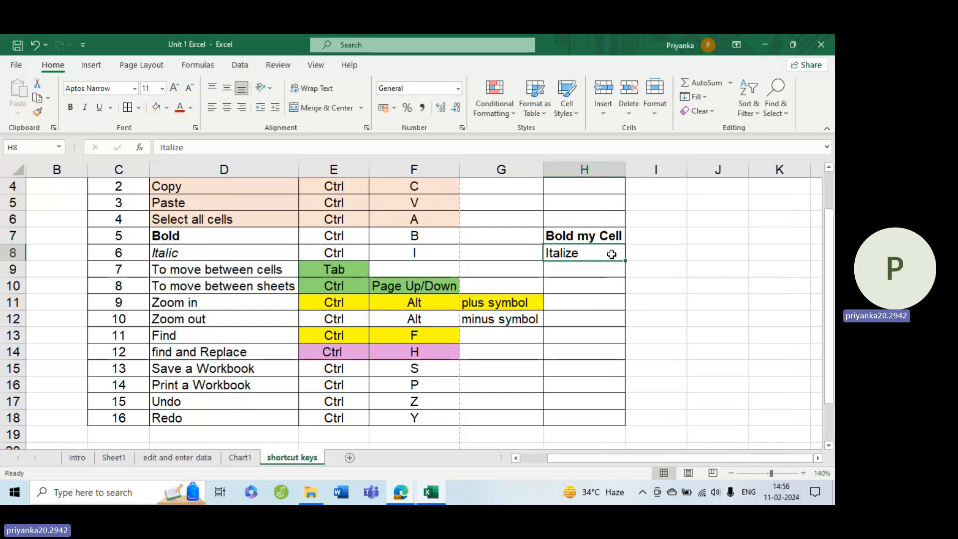
{"action": "key", "text": "ctrl+i"}
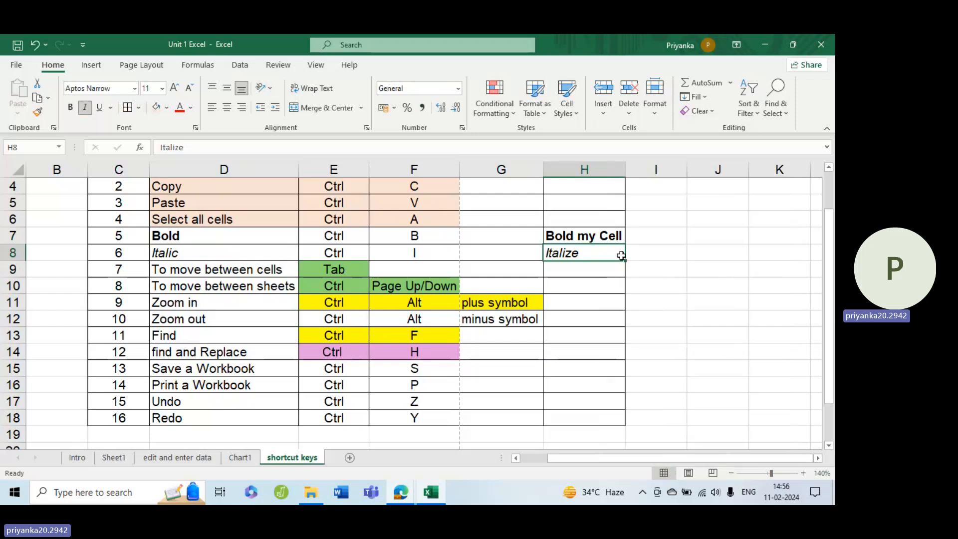
Step: Starting at the To move between cells entry in D9, move cell by cell across row 9 and back
{"action": "scroll", "coordinate": [279, 222], "scroll_direction": "down", "scroll_amount": 1}
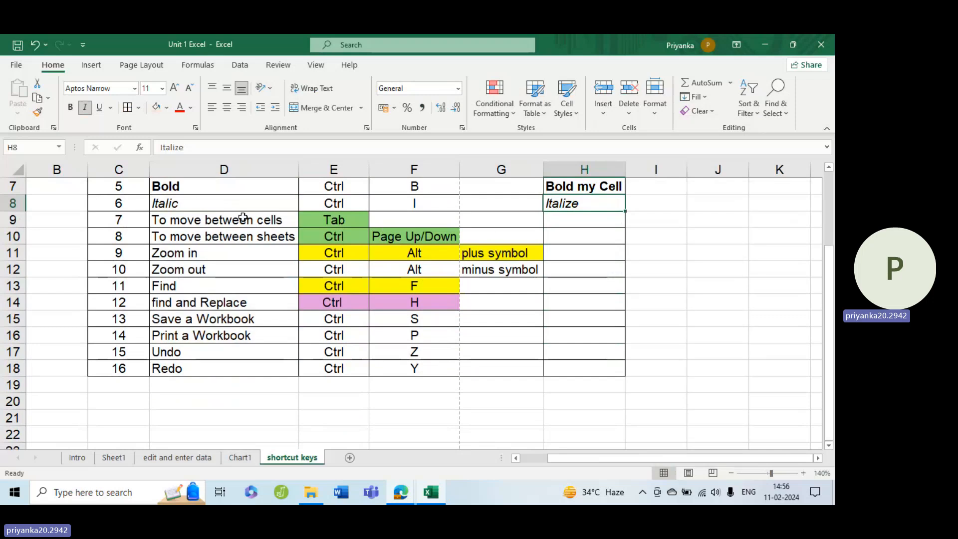
{"action": "left_click", "coordinate": [254, 220]}
{"action": "key", "text": "Tab"}
{"action": "key", "text": "Tab"}
{"action": "key", "text": "Tab"}
{"action": "key", "text": "Tab"}
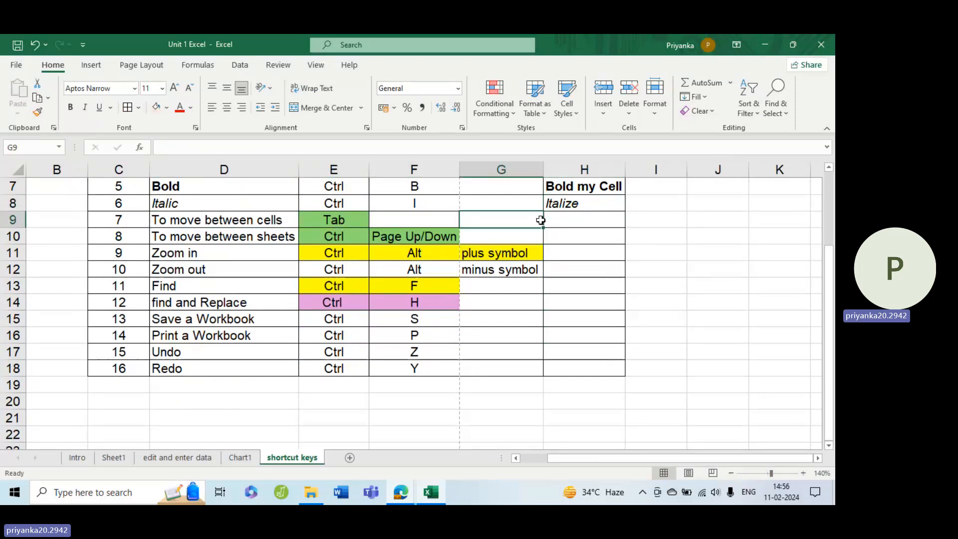
{"action": "key", "text": "shift+Tab"}
{"action": "key", "text": "shift+Tab"}
Step: Select individual cells down column D and across row 9 to compare vertical with horizontal movement
{"action": "left_click", "coordinate": [156, 239]}
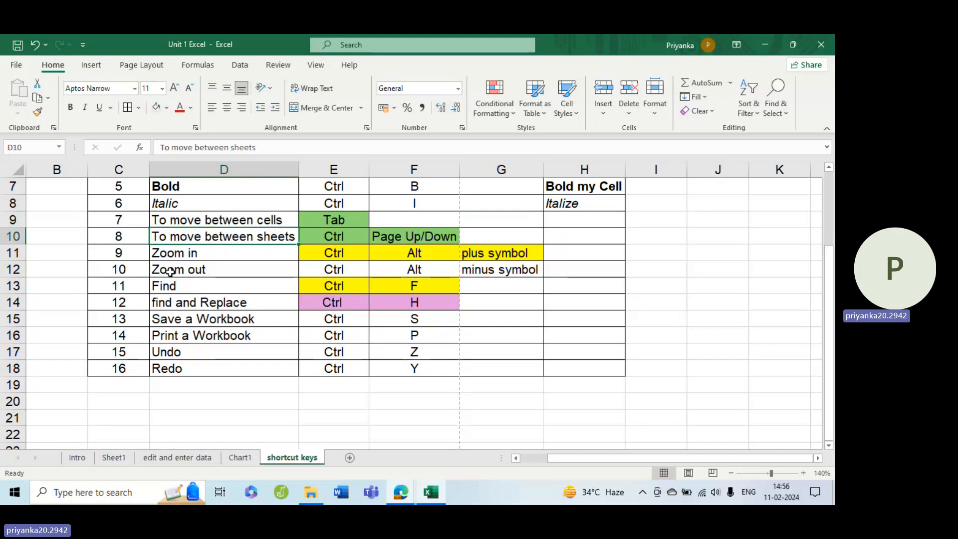
{"action": "left_click", "coordinate": [175, 270]}
{"action": "left_click", "coordinate": [208, 221]}
{"action": "left_click", "coordinate": [331, 220]}
{"action": "left_click", "coordinate": [409, 220]}
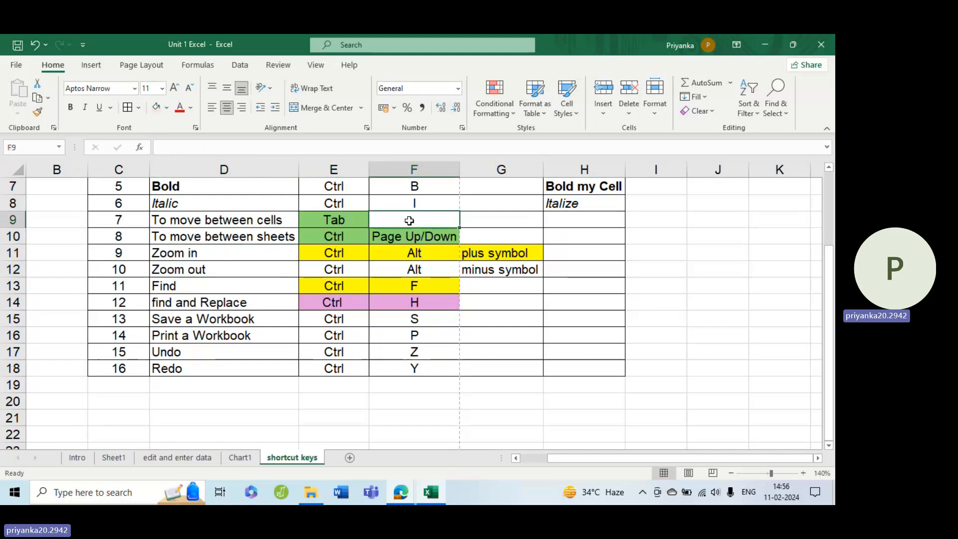
{"action": "left_click", "coordinate": [264, 207]}
Step: Change the text in D9 to "To move between horizontally cells" and wrap it within the cell
{"action": "left_click", "coordinate": [248, 215]}
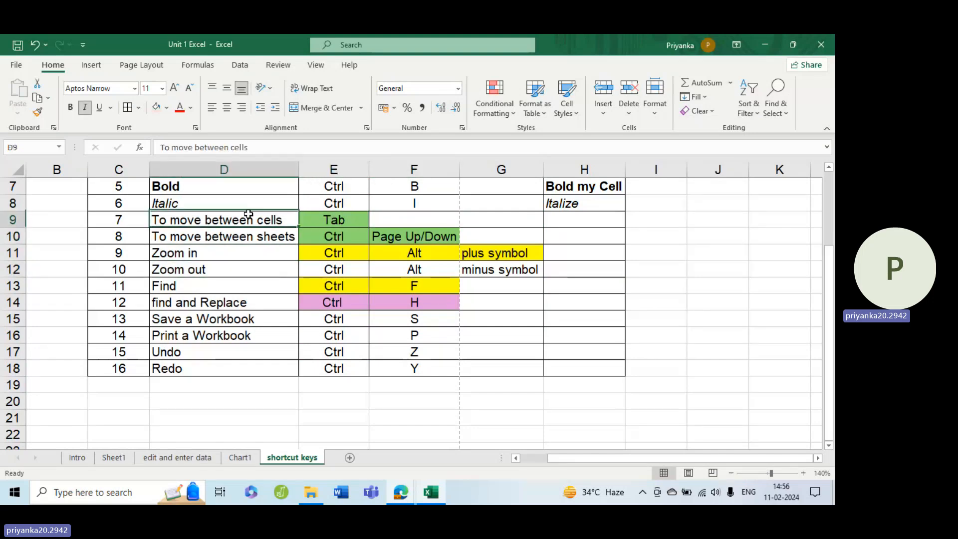
{"action": "double_click", "coordinate": [256, 217]}
{"action": "type", "text": "h"}
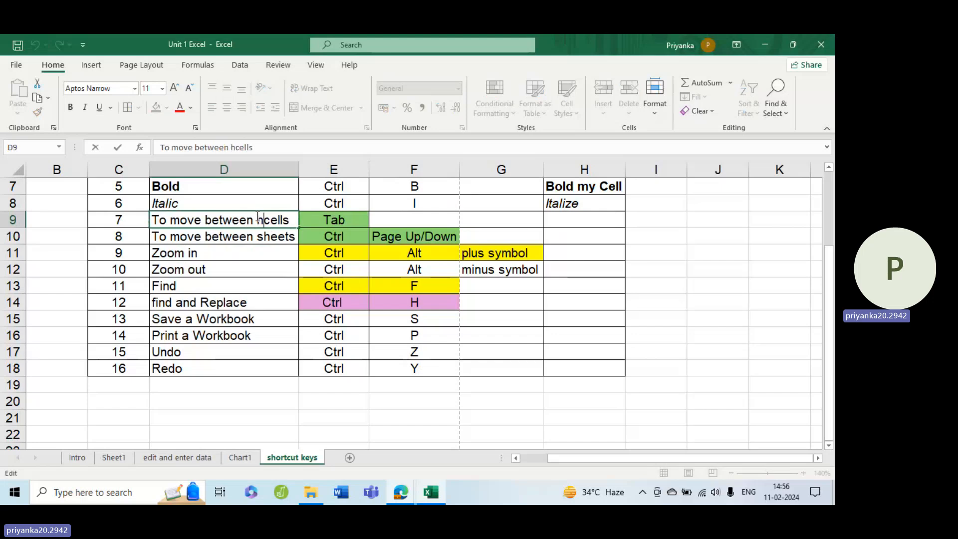
{"action": "type", "text": "orizon"}
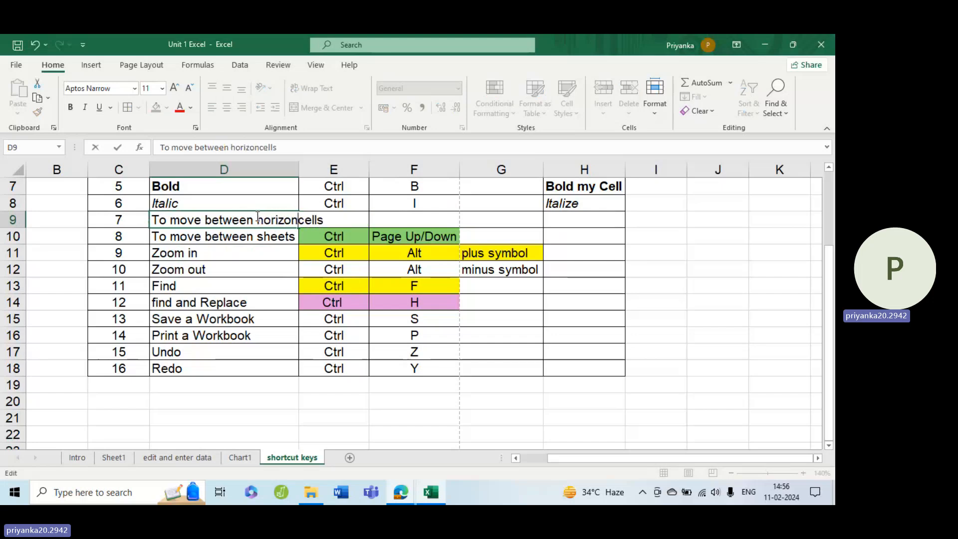
{"action": "type", "text": "tally"}
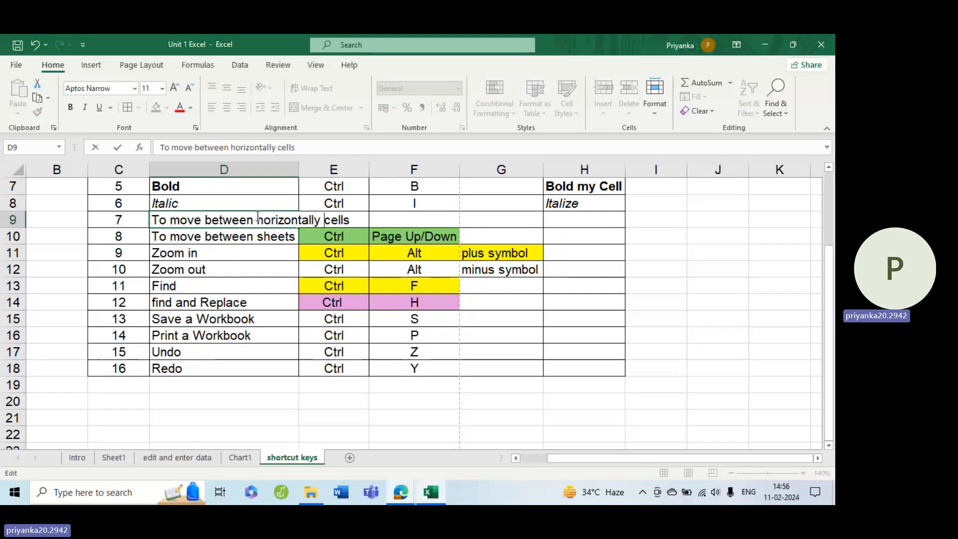
{"action": "left_click", "coordinate": [308, 254]}
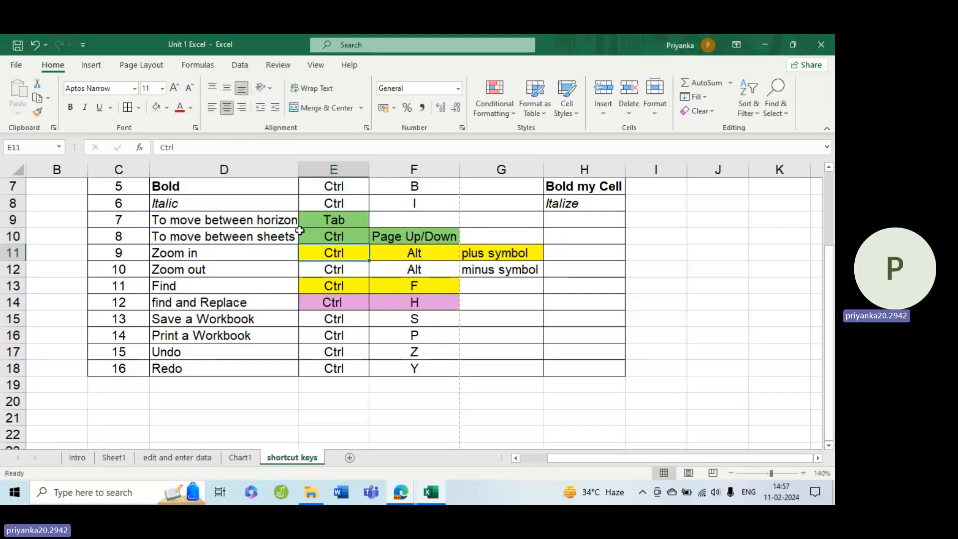
{"action": "left_click", "coordinate": [283, 221]}
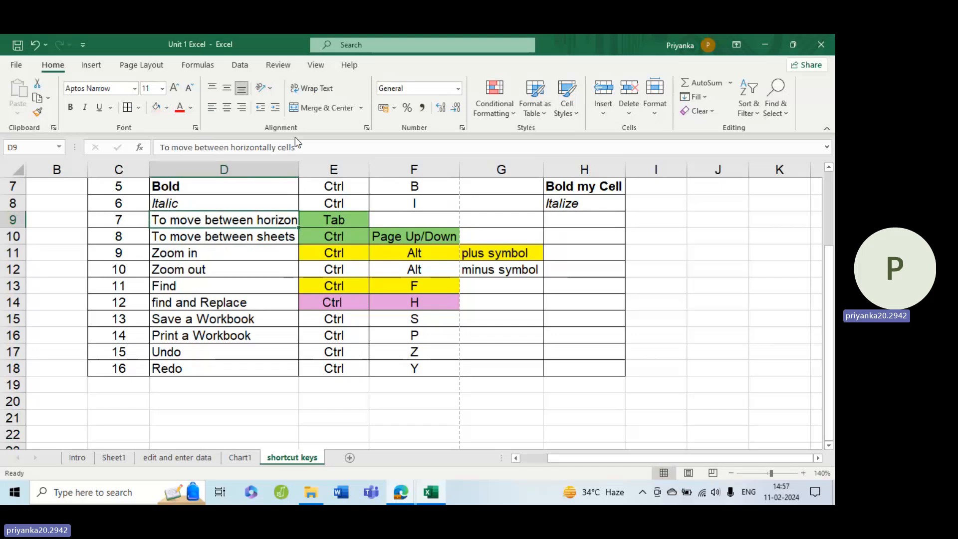
{"action": "left_click", "coordinate": [314, 93]}
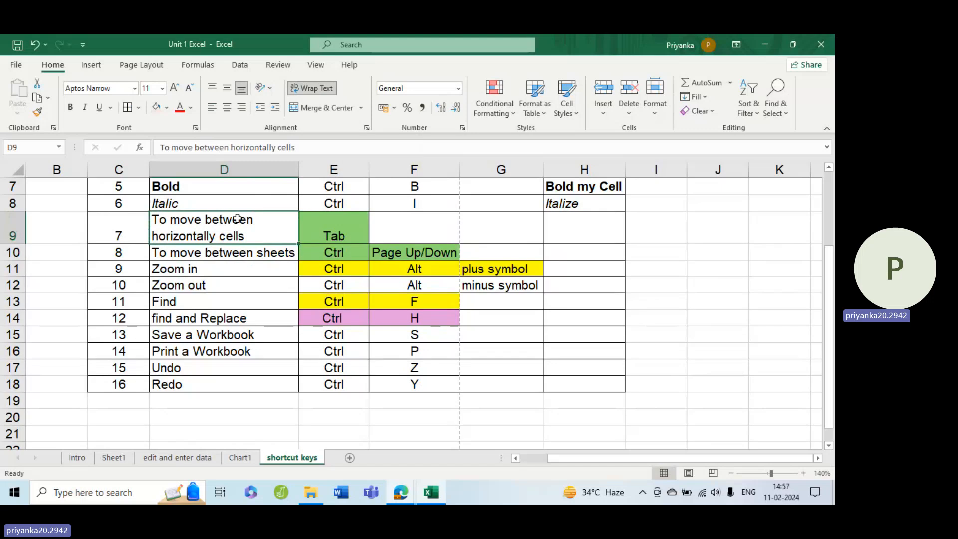
Step: Move the selection down column D to the Find entry, and select cells across row 9 between C9 and H9
{"action": "key", "text": "Down"}
{"action": "key", "text": "Down"}
{"action": "key", "text": "Down"}
{"action": "key", "text": "Down"}
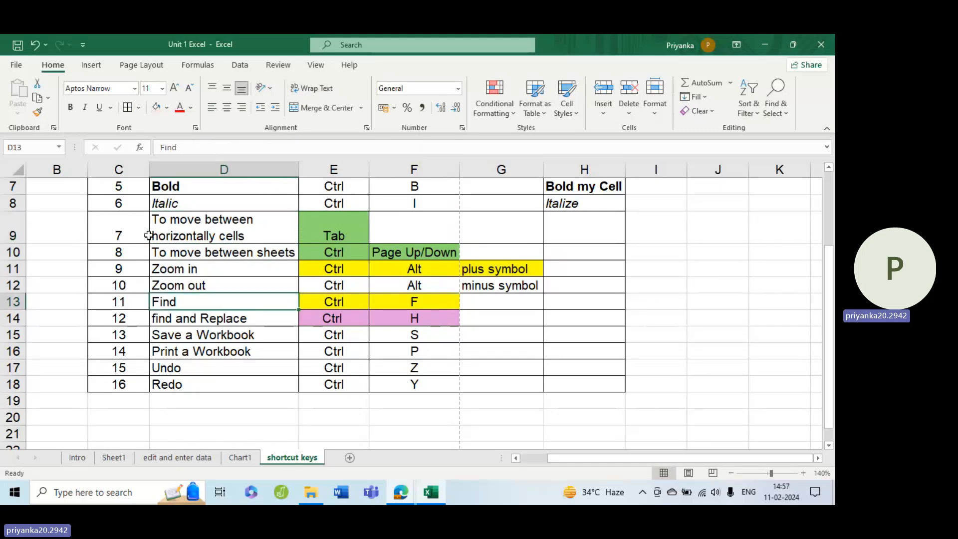
{"action": "left_click", "coordinate": [120, 228]}
{"action": "left_click", "coordinate": [262, 227]}
{"action": "left_click", "coordinate": [417, 200]}
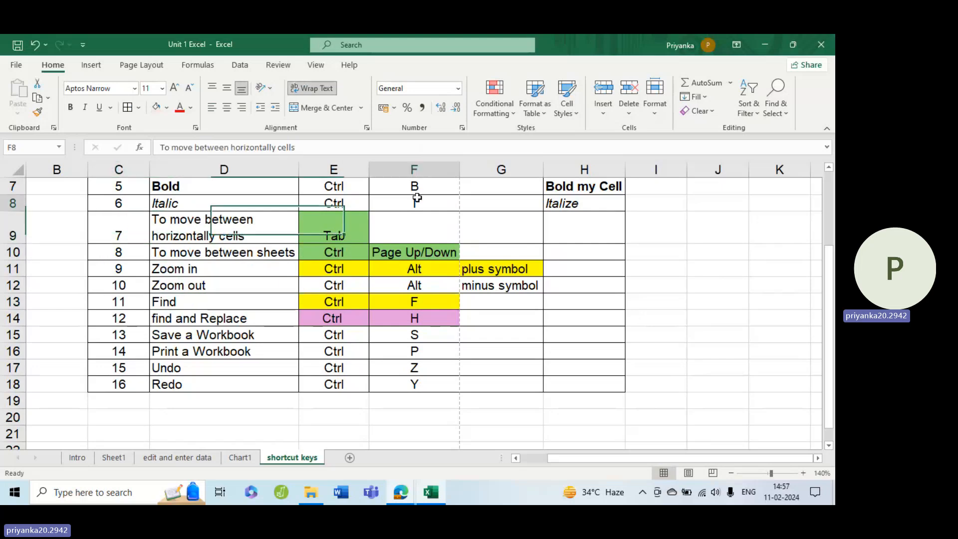
{"action": "left_click", "coordinate": [507, 227]}
{"action": "left_click", "coordinate": [582, 230]}
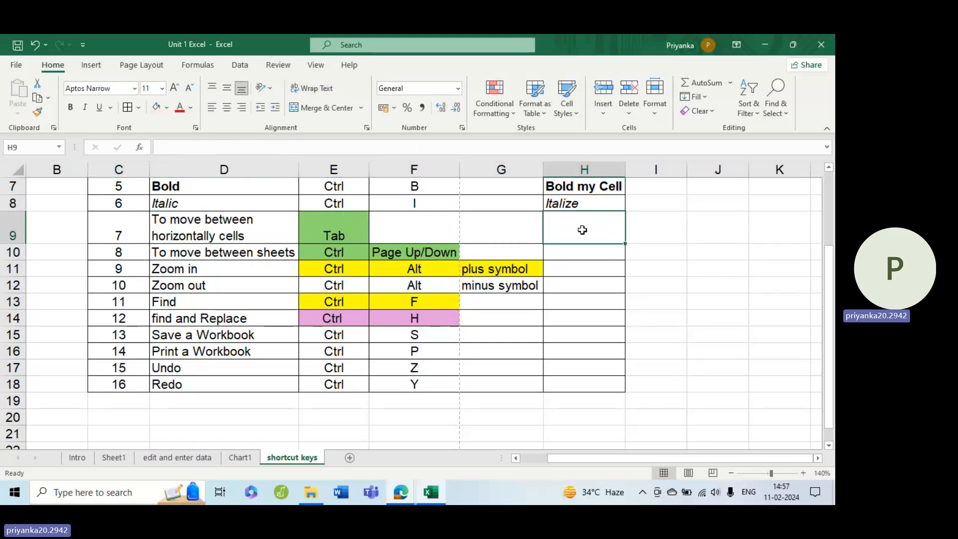
{"action": "left_click", "coordinate": [135, 230]}
{"action": "left_click", "coordinate": [599, 231]}
Step: Move cell by cell along row 9 from C9 to S9, and return to the Tab entry in E9
{"action": "left_click", "coordinate": [111, 225]}
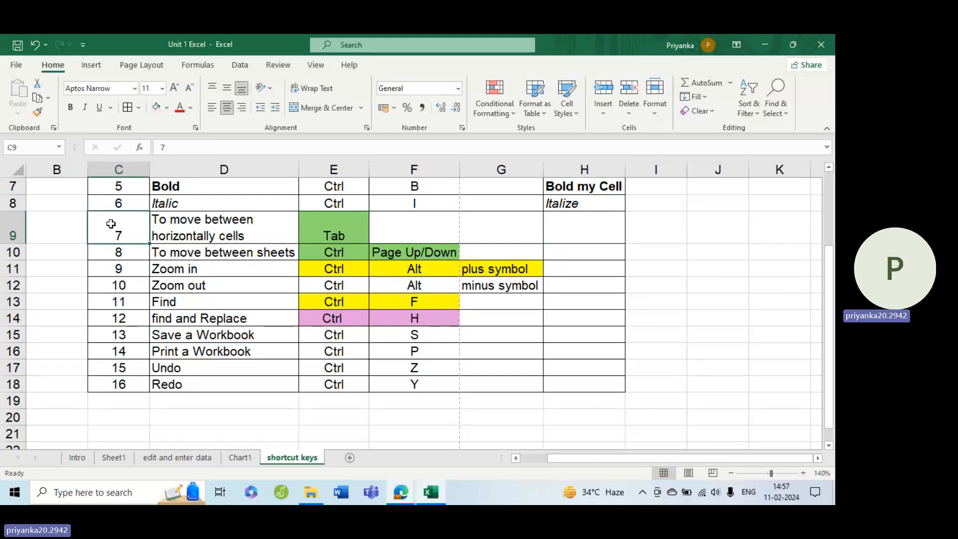
{"action": "key", "text": "Tab"}
{"action": "key", "text": "Tab"}
{"action": "key", "text": "Tab"}
{"action": "key", "text": "Tab"}
{"action": "key", "text": "Tab"}
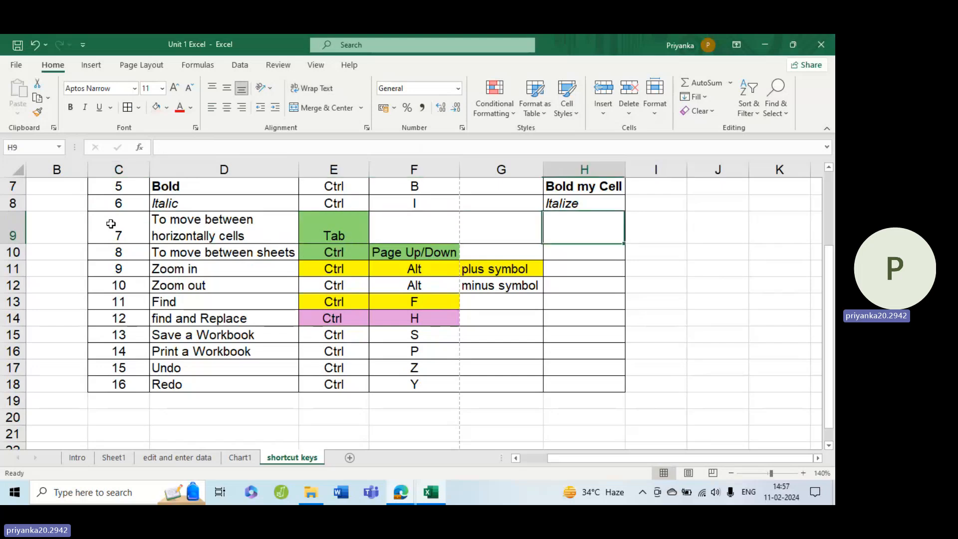
{"action": "key", "text": "Tab"}
{"action": "key", "text": "Tab"}
{"action": "key", "text": "Tab"}
{"action": "key", "text": "Tab"}
{"action": "key", "text": "Tab"}
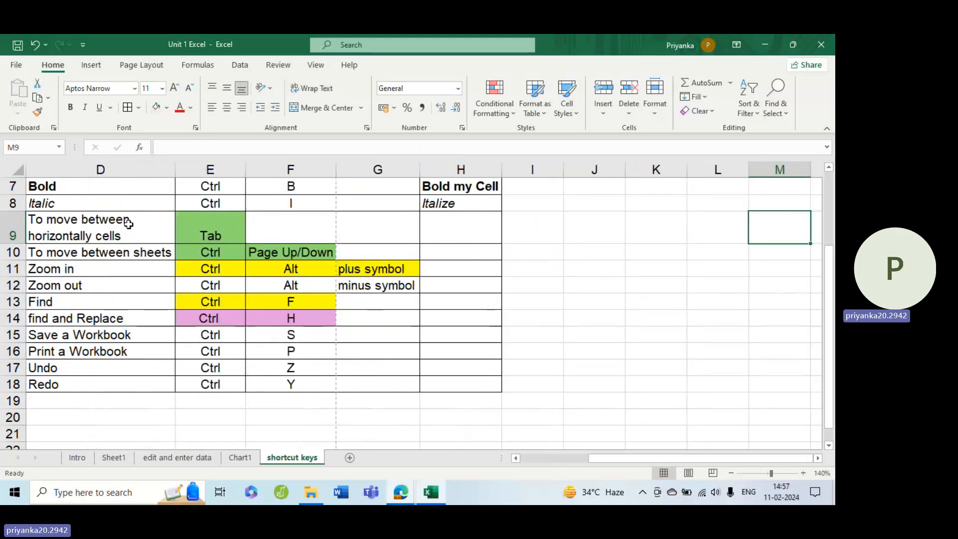
{"action": "key", "text": "Tab"}
{"action": "key", "text": "Tab"}
{"action": "key", "text": "Tab"}
{"action": "key", "text": "Tab"}
{"action": "key", "text": "Tab"}
{"action": "key", "text": "Tab"}
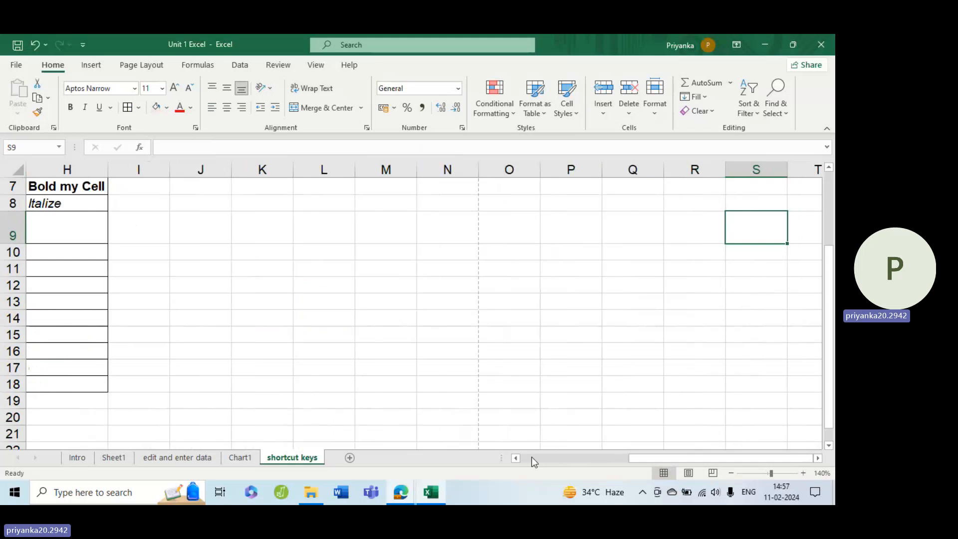
{"action": "left_click", "coordinate": [532, 457]}
{"action": "left_click", "coordinate": [394, 233]}
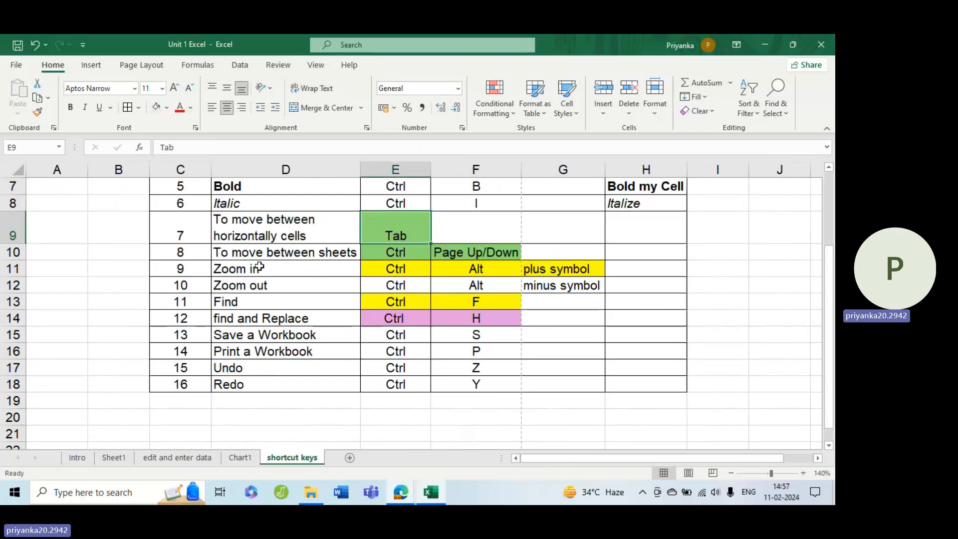
Step: Select the "To move between sheets" entry in D10 and move back sheet by sheet to the Intro sheet
{"action": "left_click", "coordinate": [303, 257]}
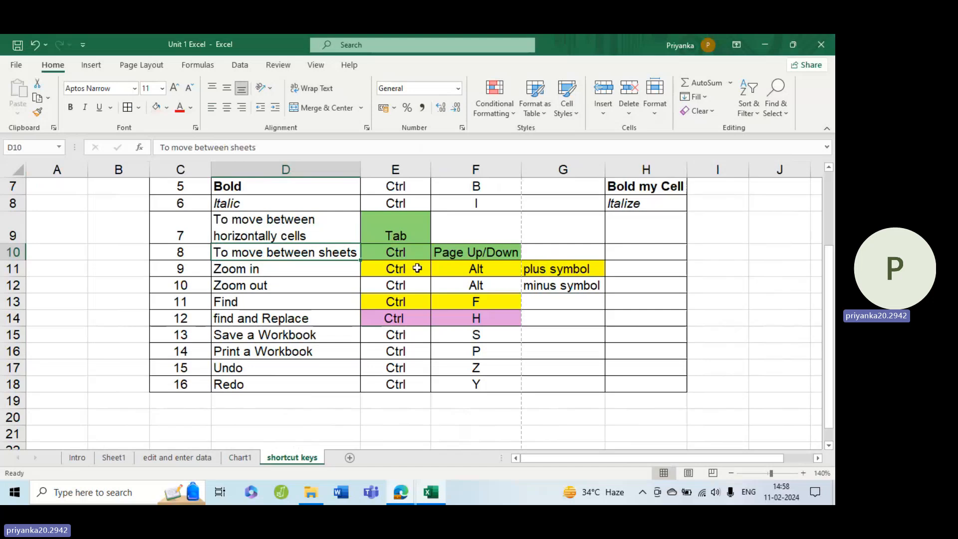
{"action": "key", "text": "ctrl+Page_Up"}
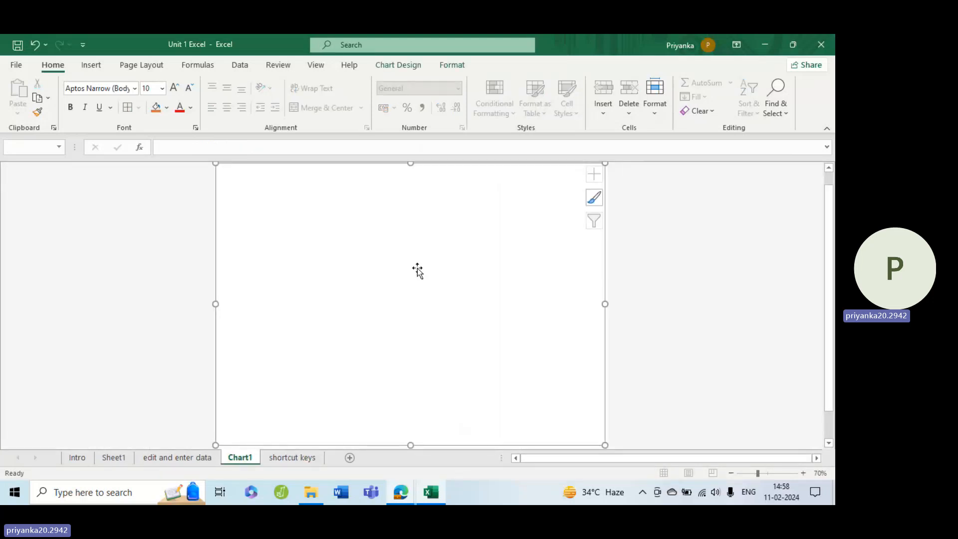
{"action": "key", "text": "ctrl+Page_Up"}
{"action": "key", "text": "ctrl+Page_Up"}
{"action": "key", "text": "ctrl+Page_Up"}
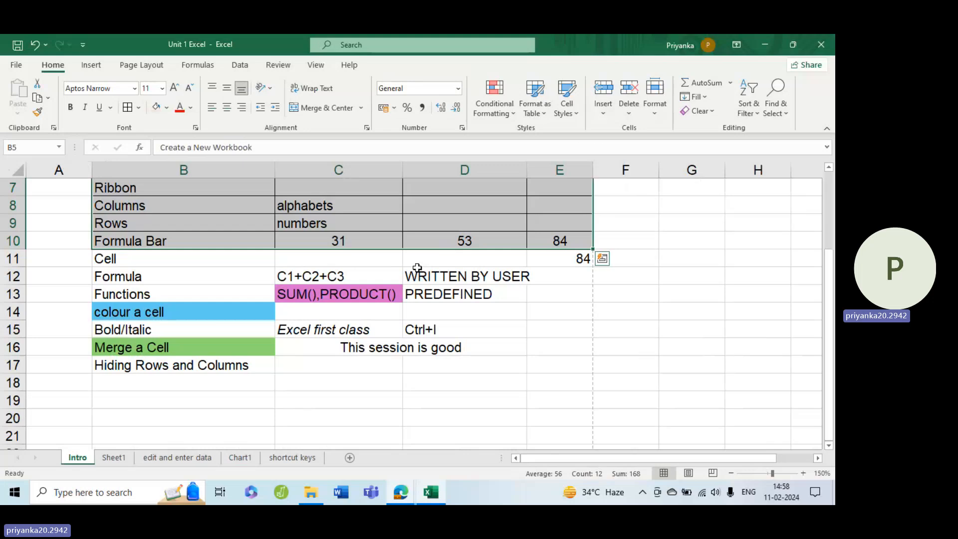
Step: Move forward sheet by sheet from Intro through Chart1 to the shortcut keys sheet
{"action": "key", "text": "ctrl+Page_Down"}
{"action": "key", "text": "ctrl+Page_Down"}
{"action": "key", "text": "ctrl+Page_Down"}
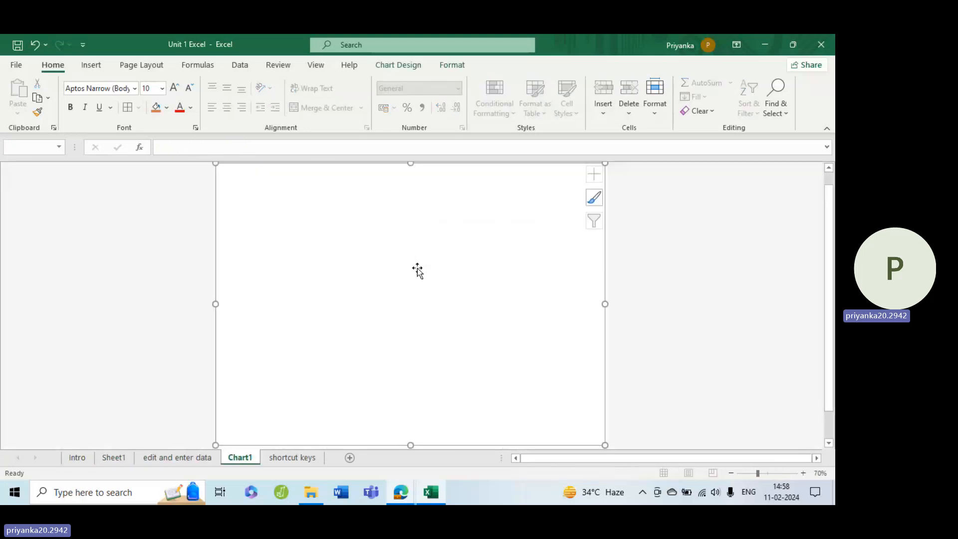
{"action": "key", "text": "ctrl+Page_Down"}
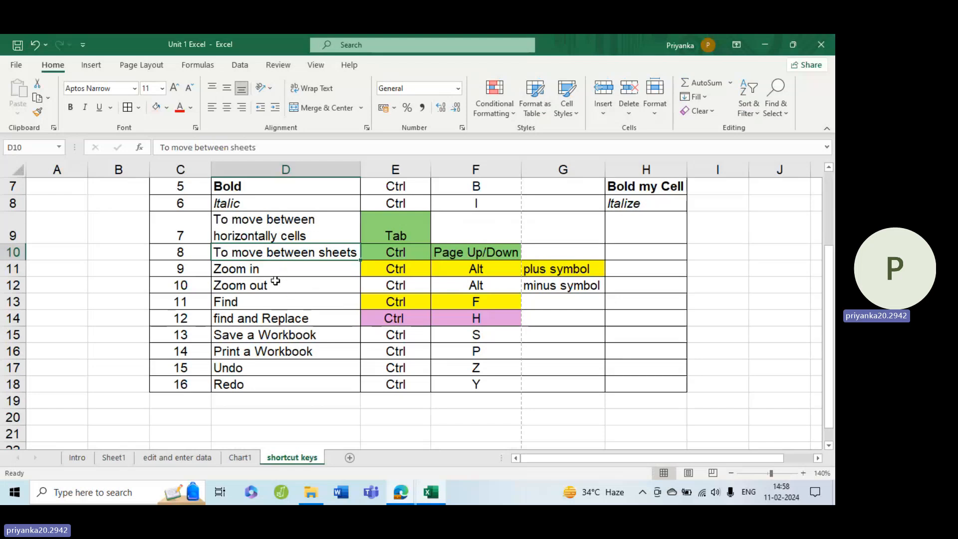
Step: Fill the Ctrl and Alt cells of the zoom shortcuts, E11:F12, with light blue
{"action": "left_click_drag", "start_coordinate": [407, 270], "coordinate": [467, 283]}
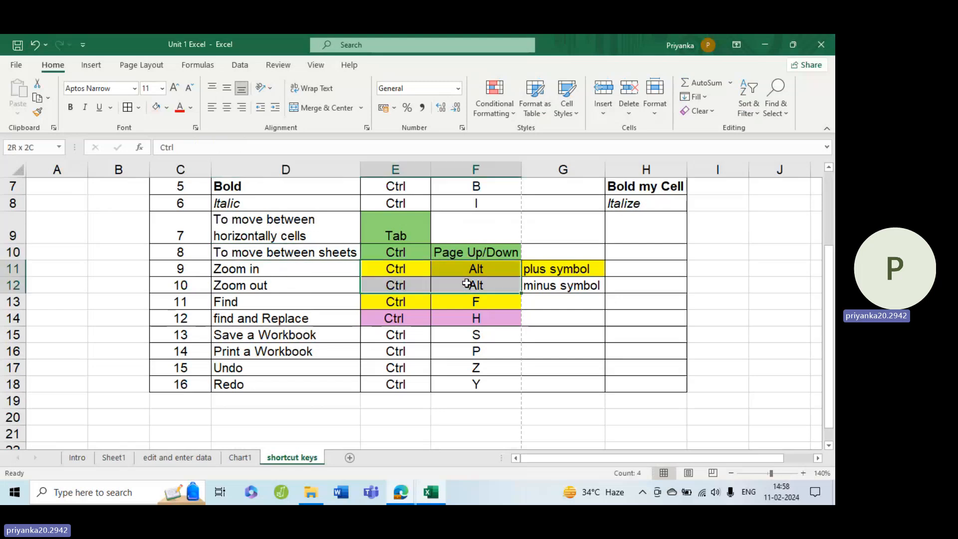
{"action": "left_click", "coordinate": [167, 108]}
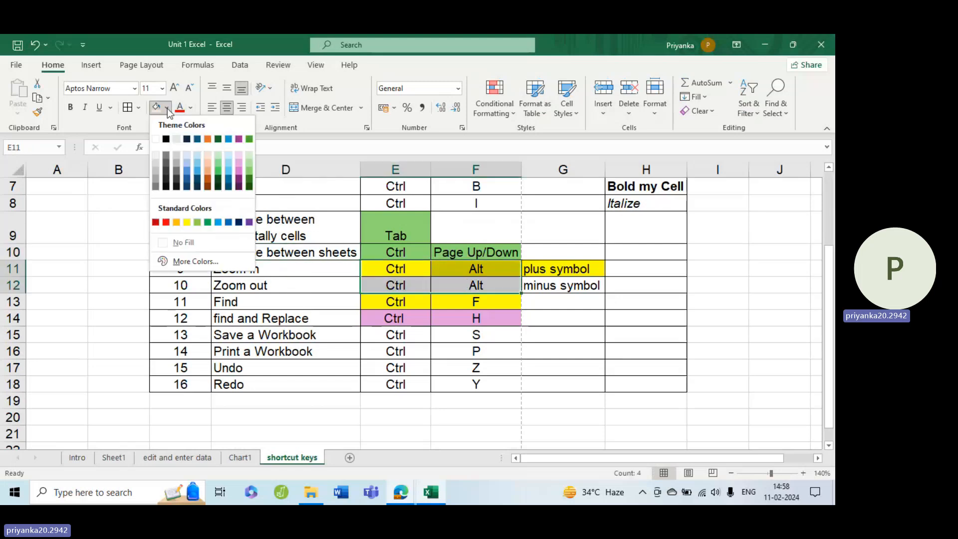
{"action": "left_click", "coordinate": [196, 165]}
{"action": "left_click", "coordinate": [437, 322]}
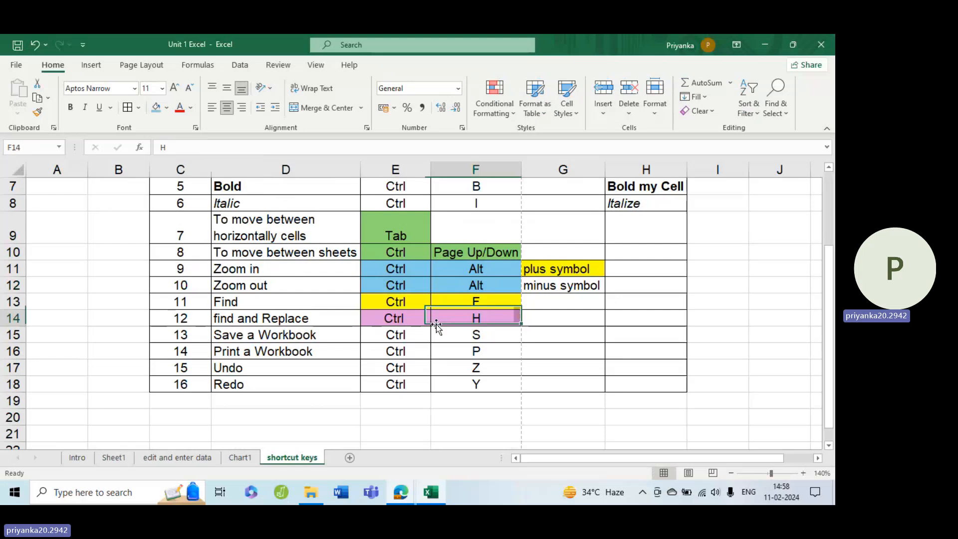
Step: Select the minus symbol entry in G12 and zoom the sheet in to 235%
{"action": "left_click", "coordinate": [571, 288]}
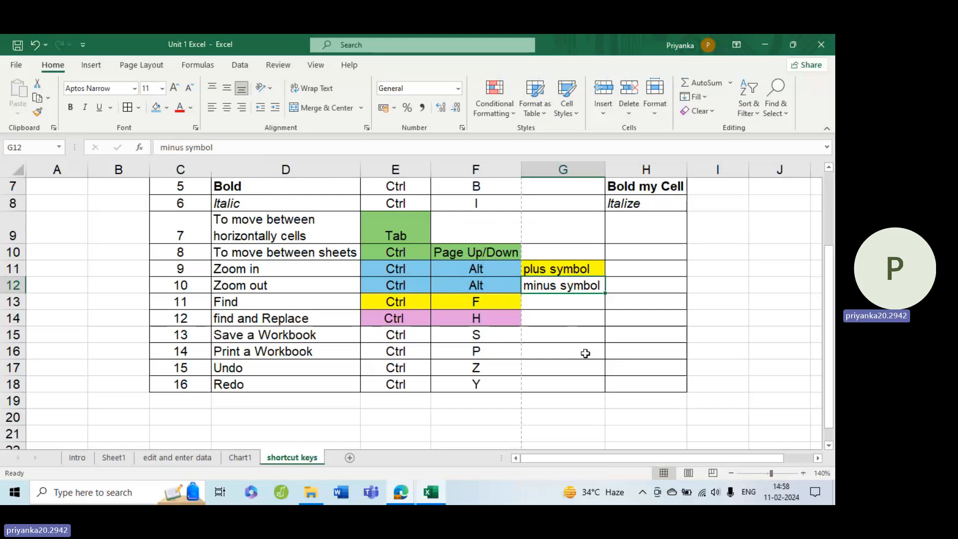
{"action": "key", "text": "ctrl+alt+equal"}
{"action": "key", "text": "ctrl+alt+equal"}
{"action": "key", "text": "ctrl+alt+equal"}
{"action": "key", "text": "ctrl+alt+equal"}
{"action": "key", "text": "ctrl+alt+equal"}
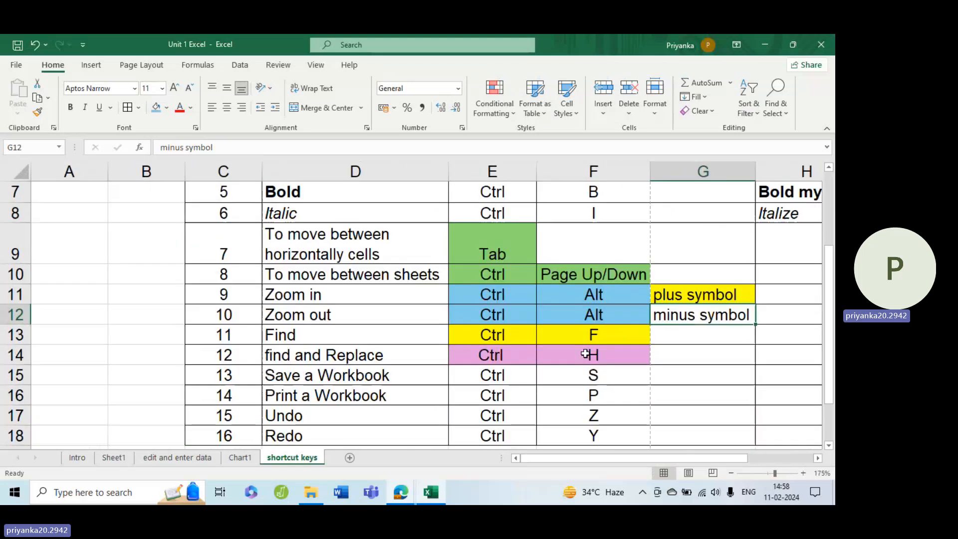
{"action": "key", "text": "ctrl+alt+equal"}
{"action": "key", "text": "ctrl+alt+equal"}
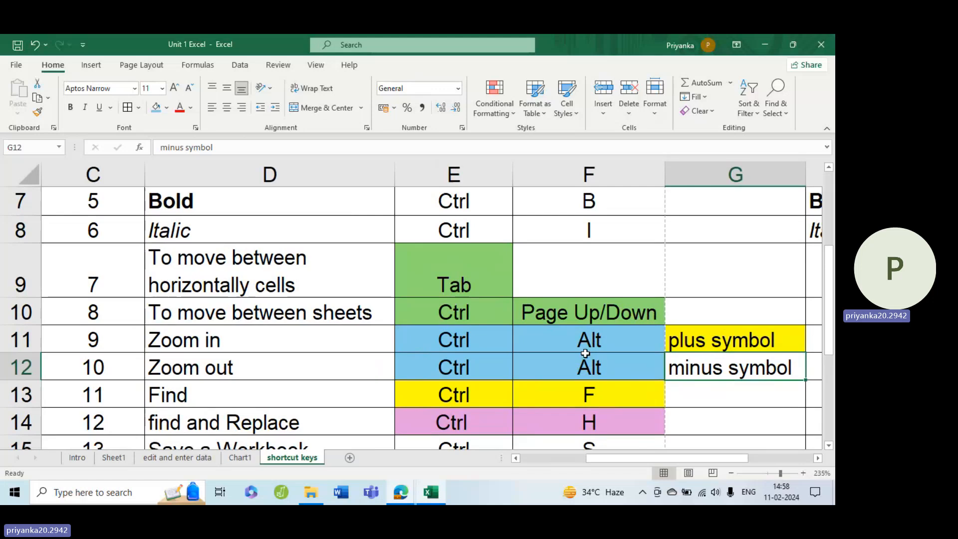
Step: Zoom the sheet out to 160% and bring the whole shortcut table into view
{"action": "key", "text": "ctrl+alt+minus"}
{"action": "key", "text": "ctrl+alt+minus"}
{"action": "key", "text": "ctrl+alt+minus"}
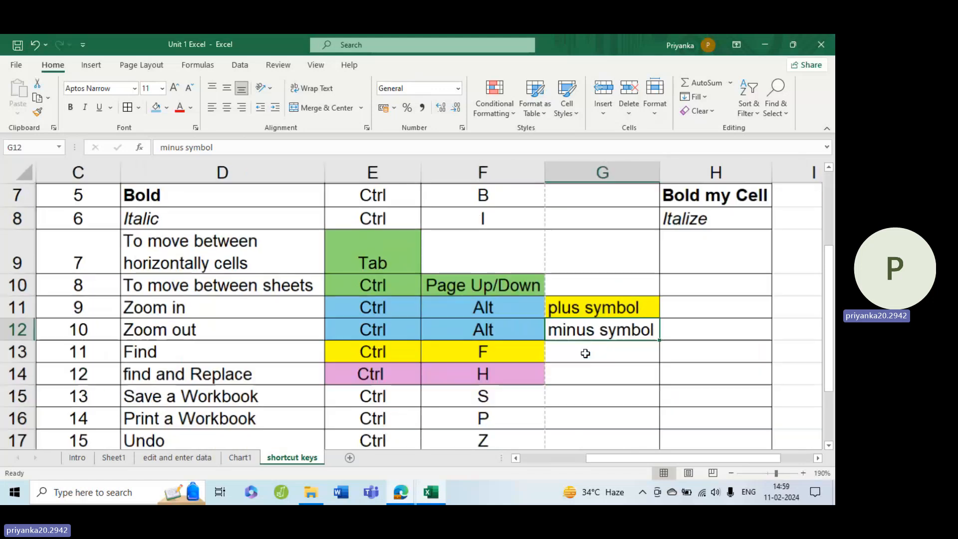
{"action": "key", "text": "ctrl+alt+minus"}
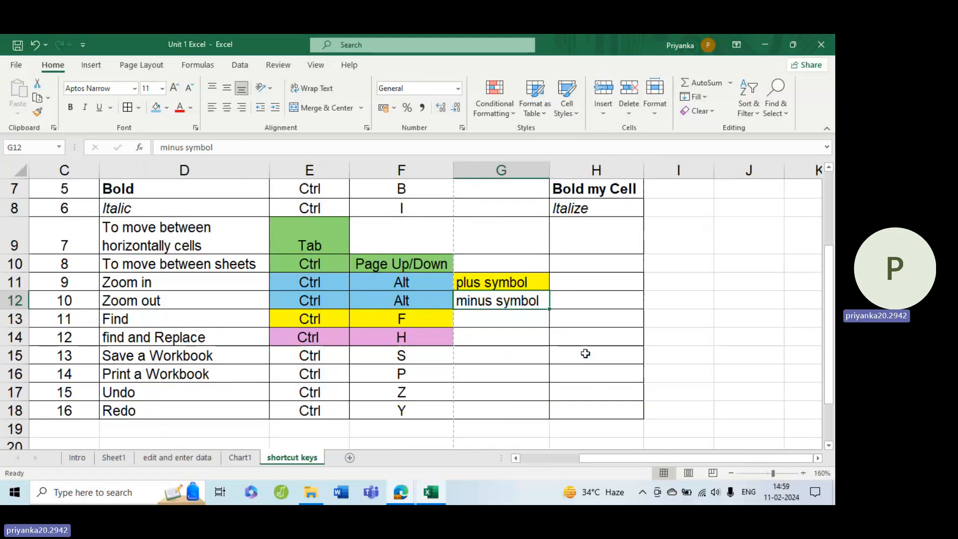
{"action": "left_click_drag", "start_coordinate": [594, 458], "coordinate": [570, 460]}
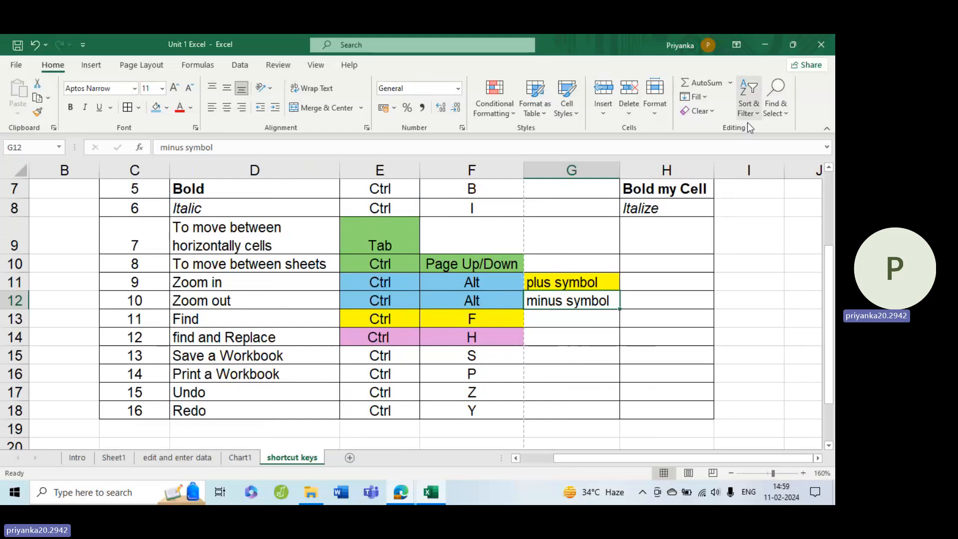
Step: Find all cells containing "Zoom", go through the matches in D11 and D12, and close the search
{"action": "left_click", "coordinate": [772, 109]}
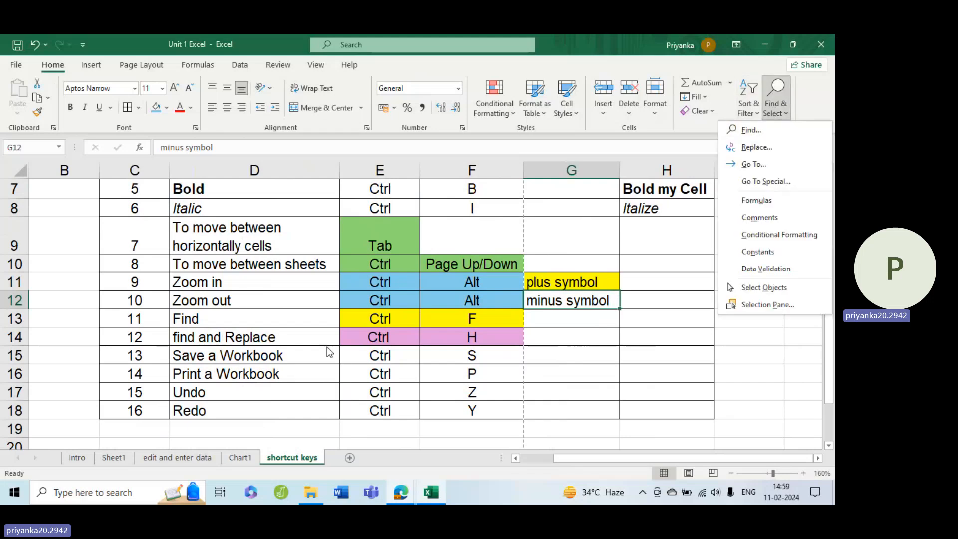
{"action": "left_click", "coordinate": [412, 339]}
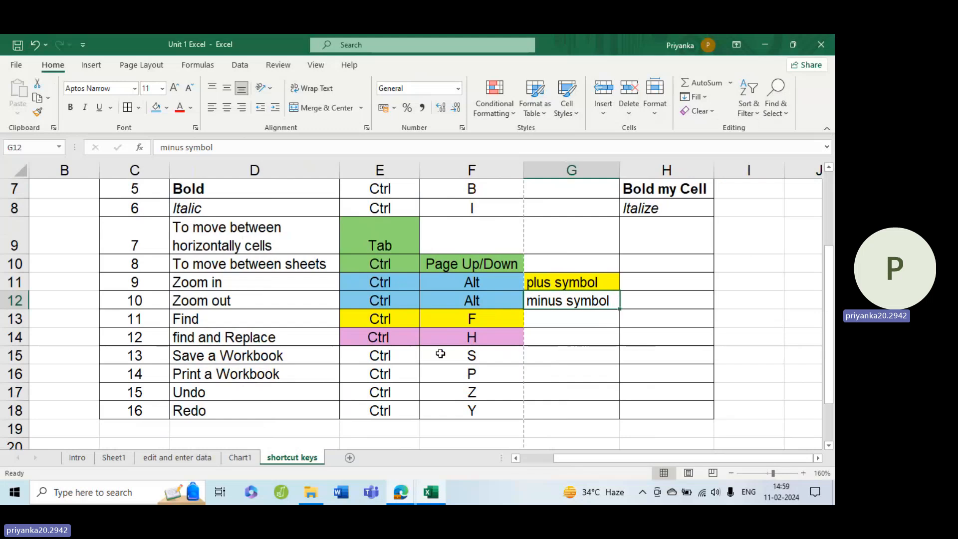
{"action": "key", "text": "ctrl+f"}
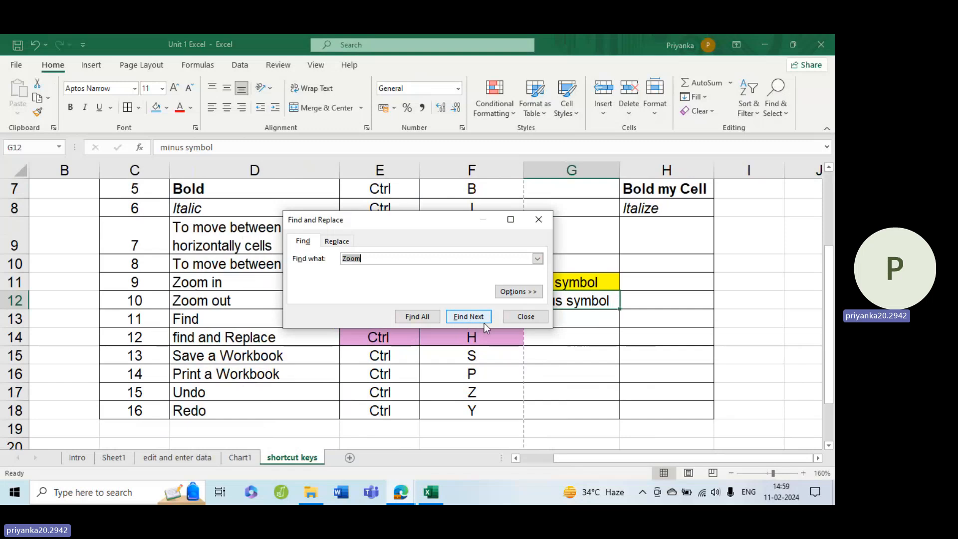
{"action": "left_click", "coordinate": [434, 319]}
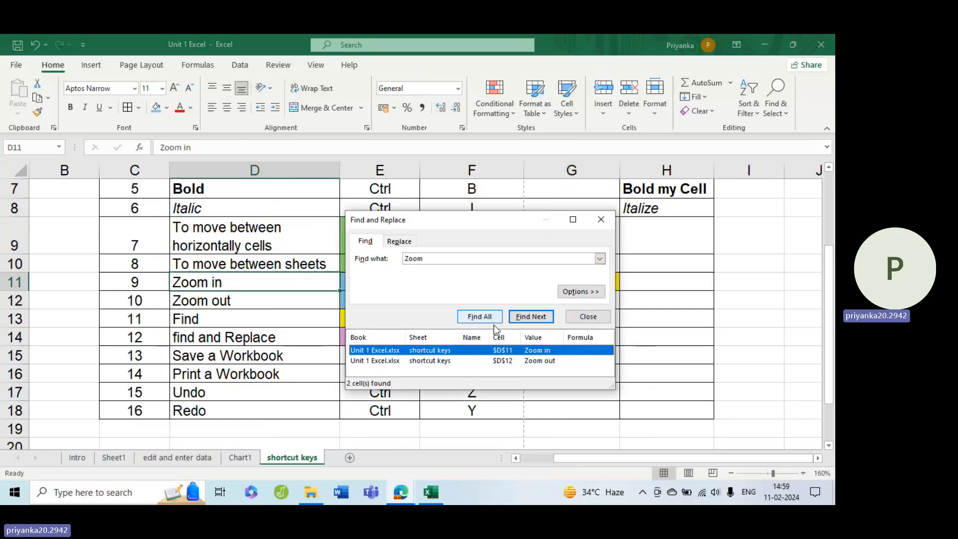
{"action": "left_click", "coordinate": [373, 363]}
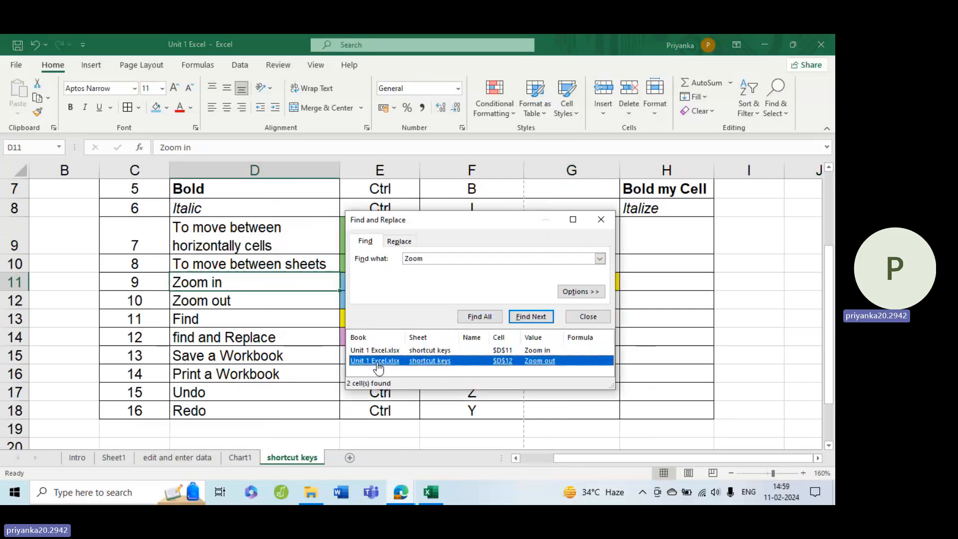
{"action": "left_click", "coordinate": [382, 352]}
{"action": "left_click", "coordinate": [386, 361]}
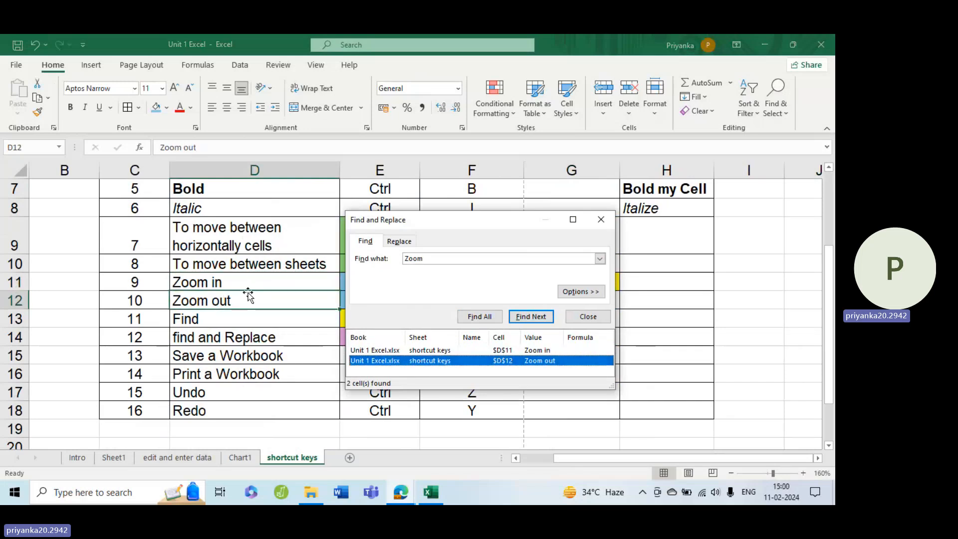
{"action": "left_click", "coordinate": [588, 317]}
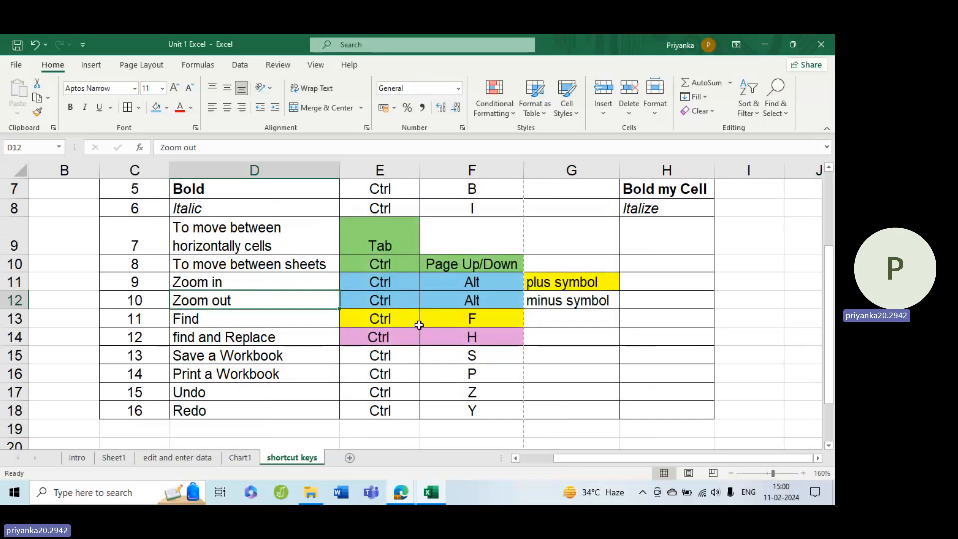
Step: Replace every occurrence of "Find" with "Search" on the shortcut keys sheet and close the Find and Replace dialog
{"action": "left_click", "coordinate": [403, 318]}
{"action": "left_click", "coordinate": [466, 336]}
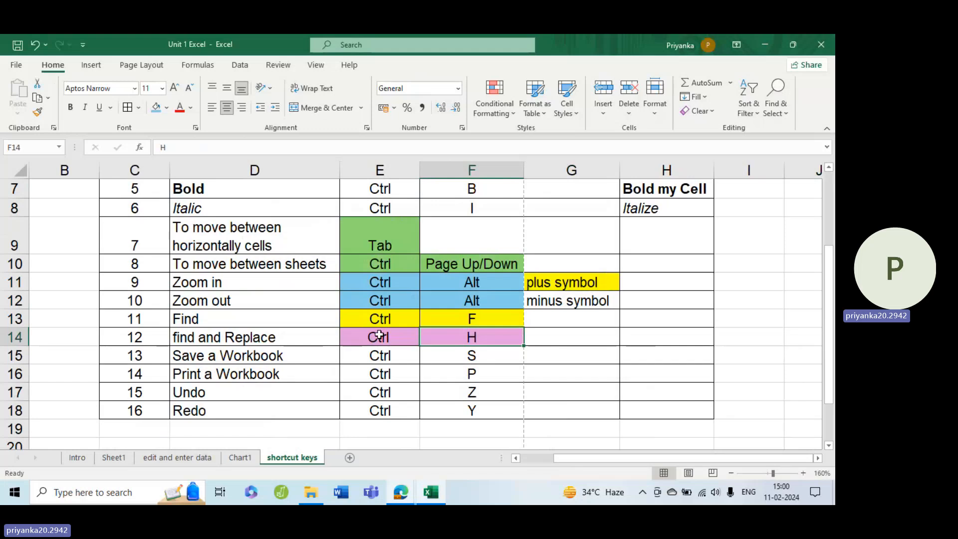
{"action": "key", "text": "ctrl+h"}
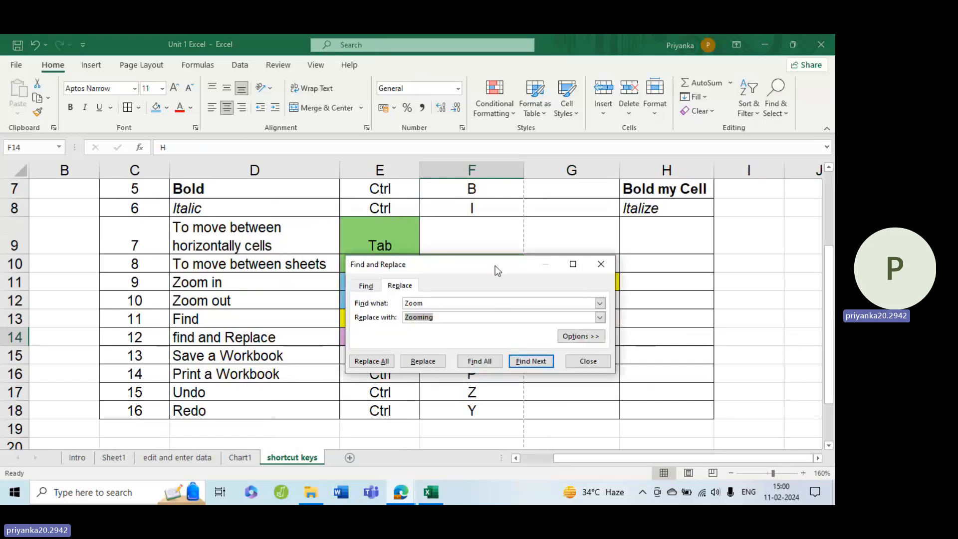
{"action": "left_click_drag", "start_coordinate": [495, 266], "coordinate": [449, 200]}
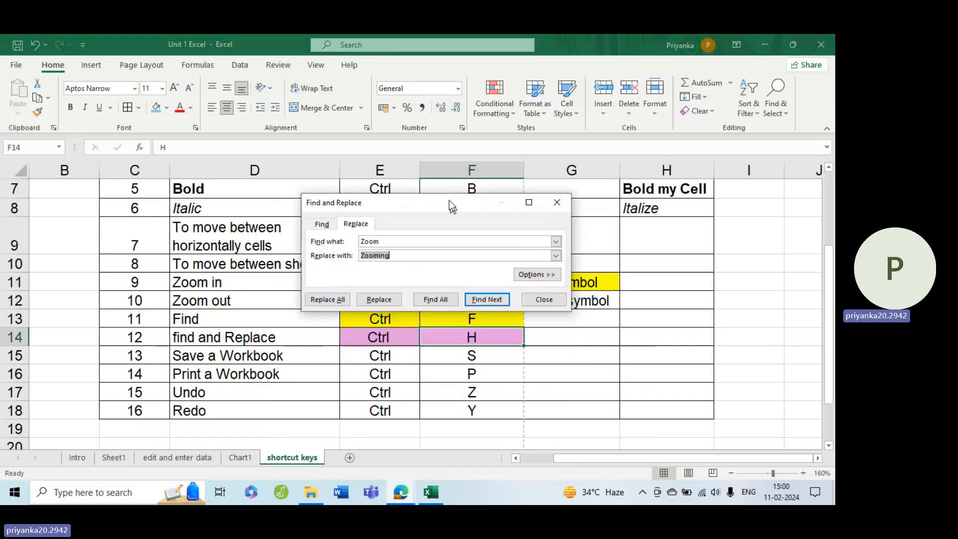
{"action": "left_click", "coordinate": [404, 234]}
{"action": "double_click", "coordinate": [404, 235]}
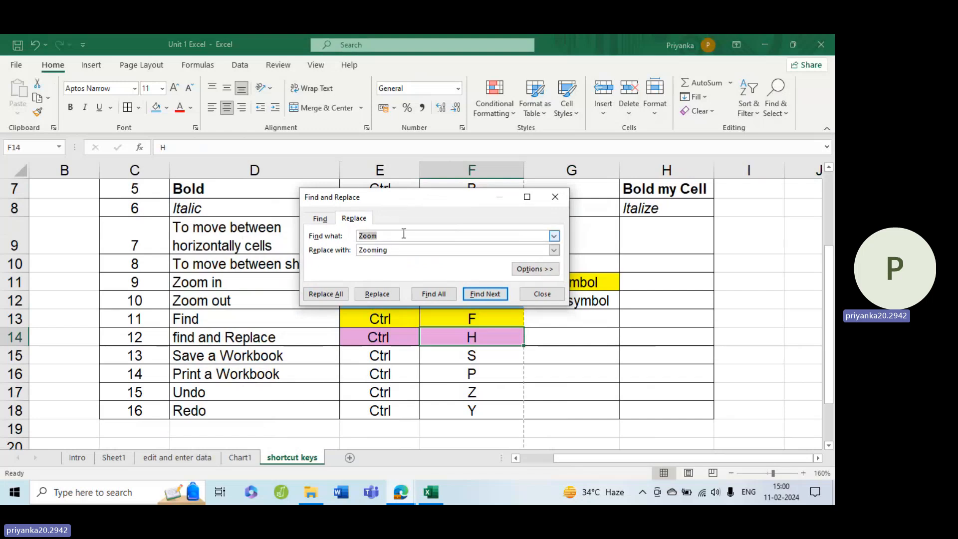
{"action": "type", "text": "Find"}
{"action": "double_click", "coordinate": [409, 252]}
{"action": "type", "text": "S"}
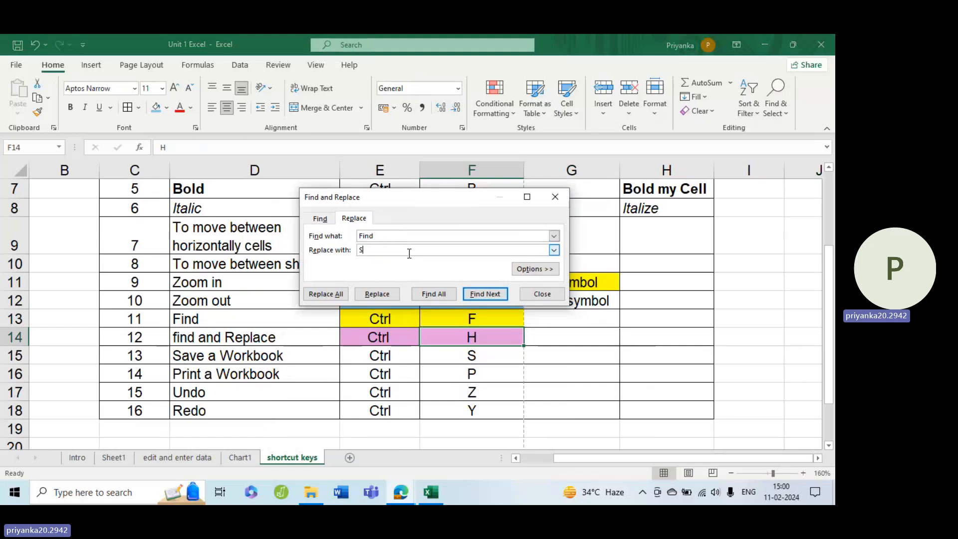
{"action": "type", "text": "earch"}
{"action": "left_click", "coordinate": [323, 294]}
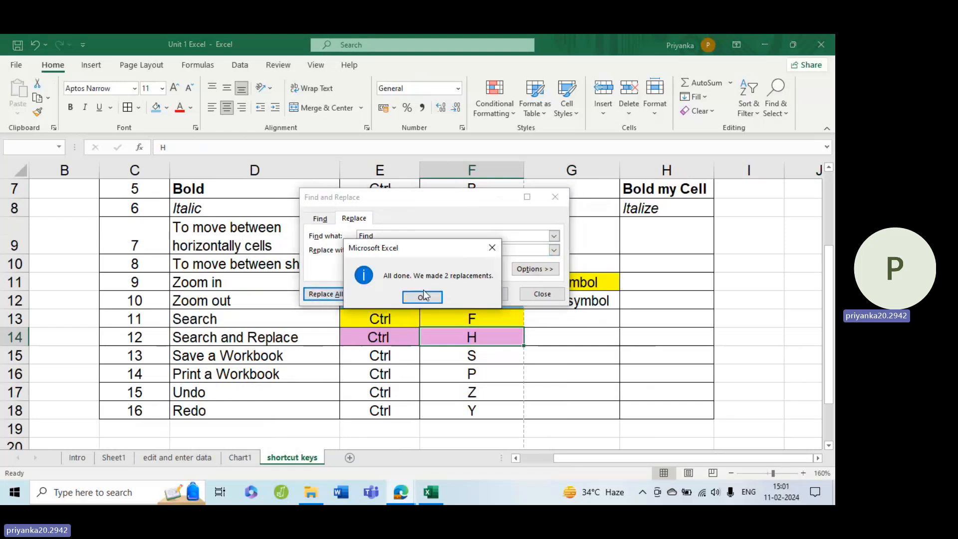
{"action": "left_click", "coordinate": [427, 296]}
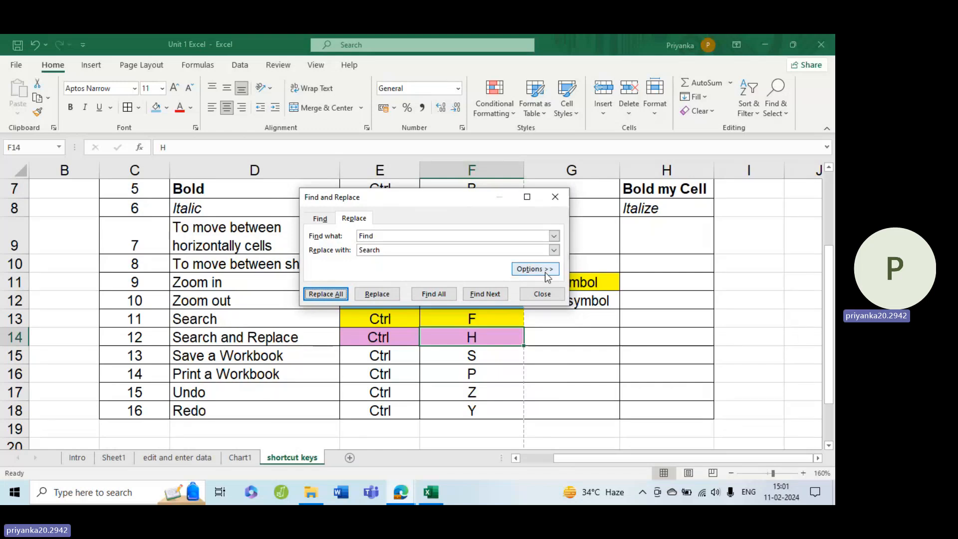
{"action": "left_click", "coordinate": [542, 298]}
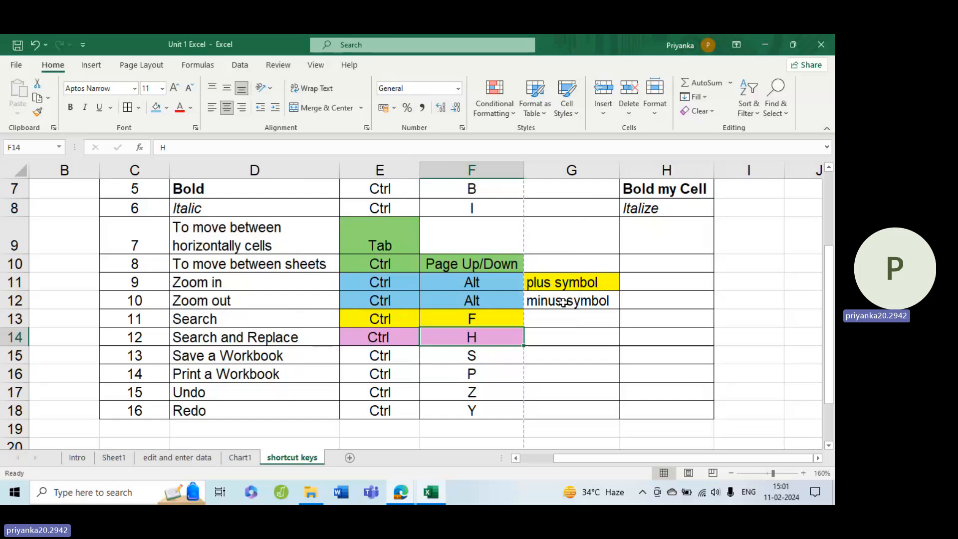
Step: Save the workbook and select the shortcut cells E15:F15 of the "Save a Workbook" entry
{"action": "scroll", "coordinate": [561, 308], "scroll_direction": "down", "scroll_amount": 1}
{"action": "scroll", "coordinate": [561, 309], "scroll_direction": "up", "scroll_amount": 2}
{"action": "left_click", "coordinate": [338, 357]}
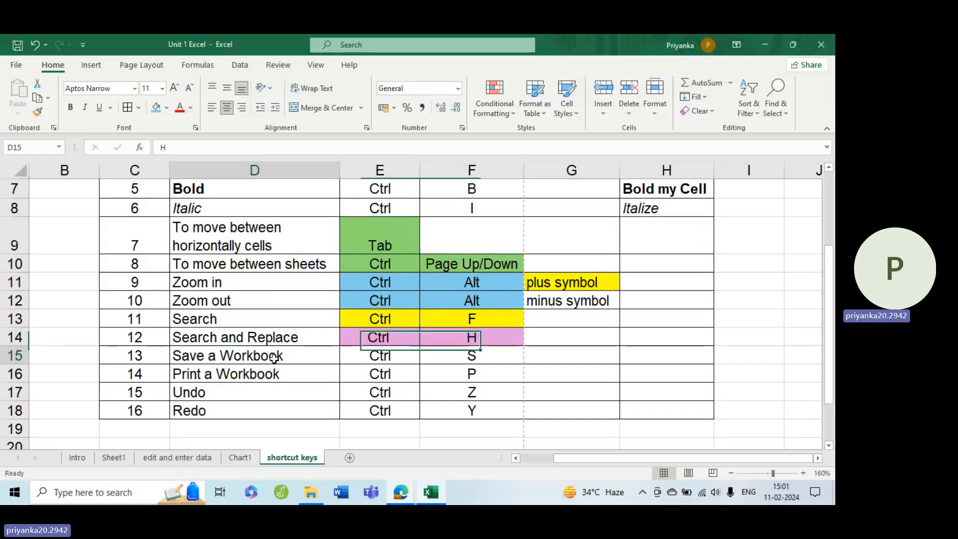
{"action": "left_click", "coordinate": [389, 367]}
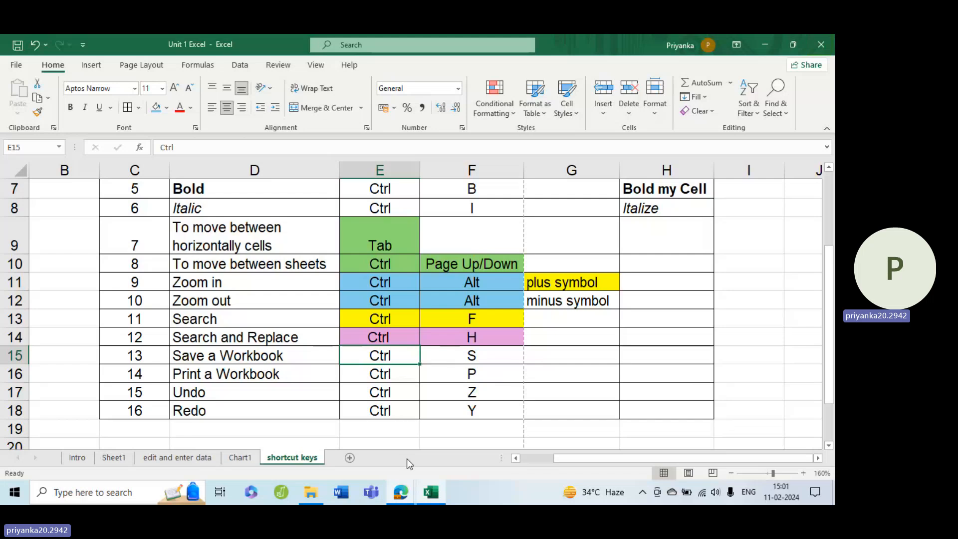
{"action": "scroll", "coordinate": [557, 399], "scroll_direction": "down", "scroll_amount": 1}
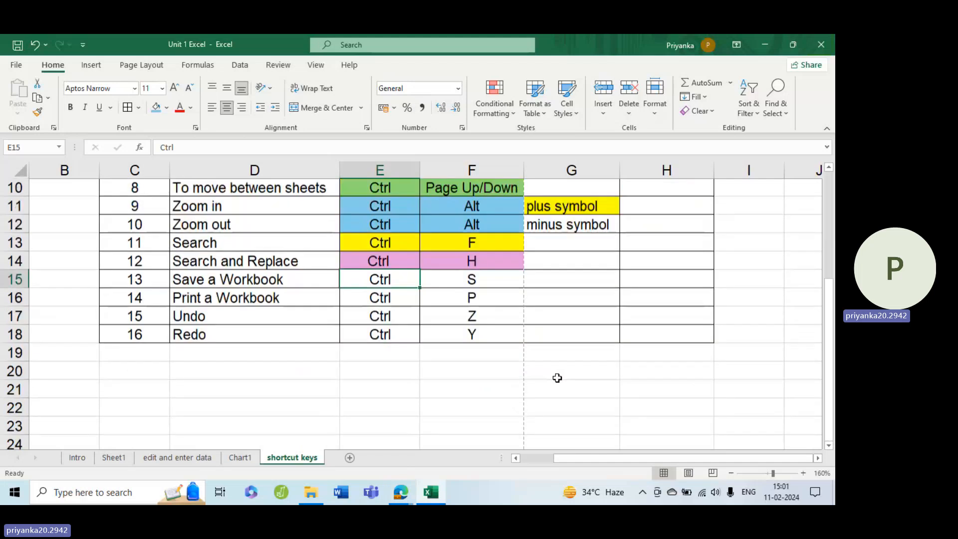
{"action": "scroll", "coordinate": [558, 378], "scroll_direction": "up", "scroll_amount": 1}
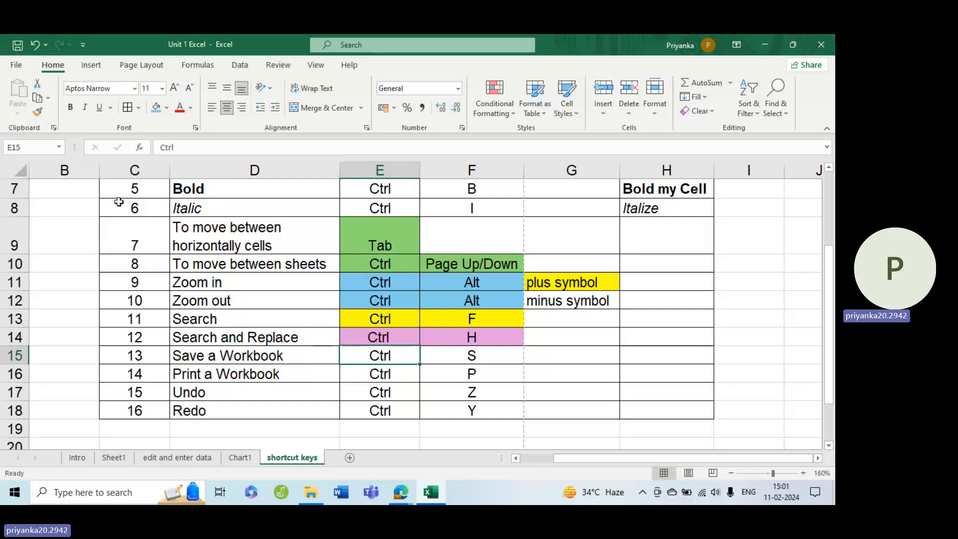
{"action": "left_click", "coordinate": [18, 44]}
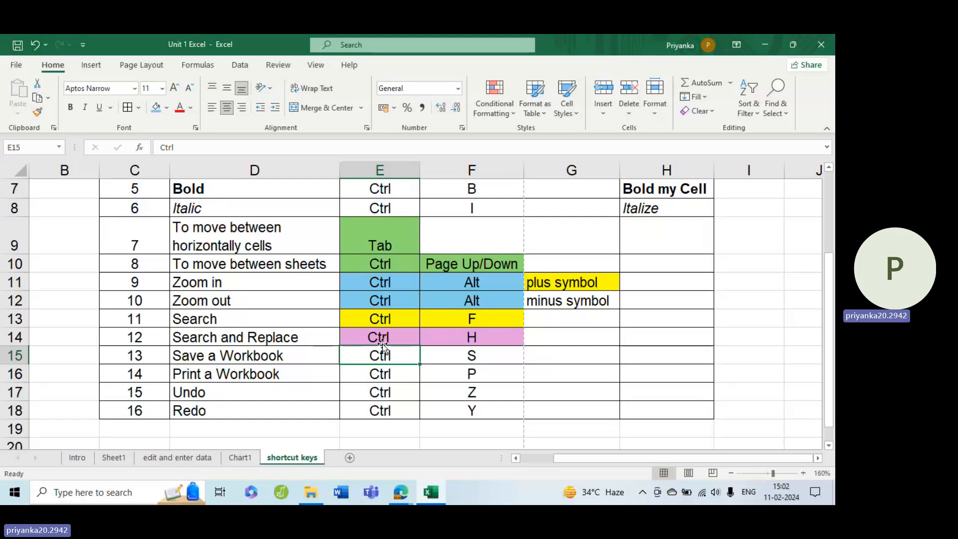
{"action": "left_click_drag", "start_coordinate": [382, 359], "coordinate": [474, 357]}
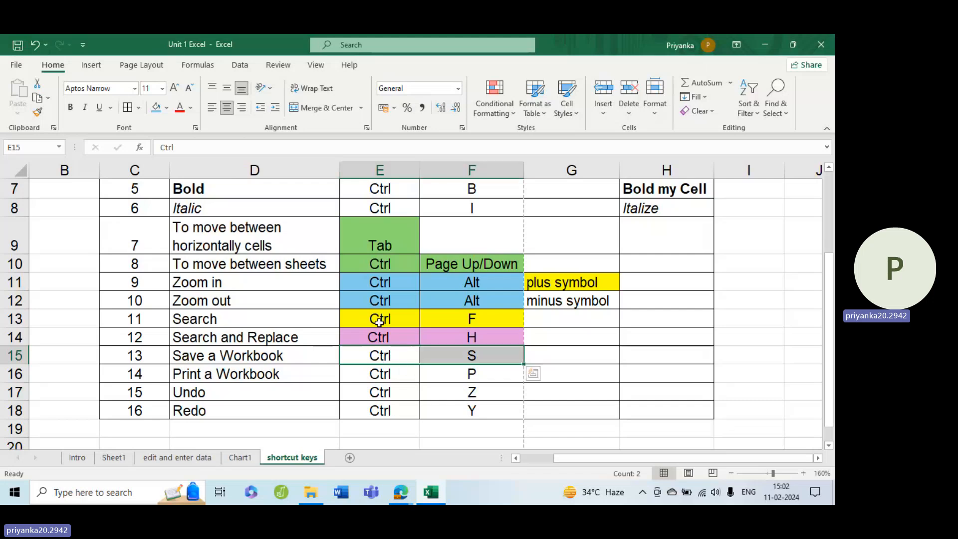
Step: Fill the Save a Workbook shortcut cells E15:F15 light blue and the Print a Workbook cells D16:F16 light orange
{"action": "left_click", "coordinate": [156, 107]}
{"action": "left_click", "coordinate": [486, 387]}
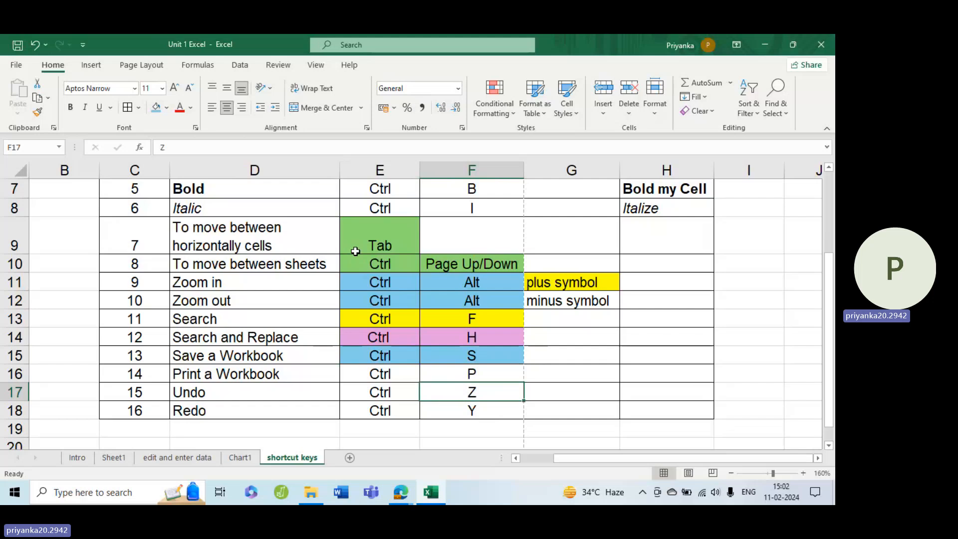
{"action": "scroll", "coordinate": [369, 269], "scroll_direction": "down", "scroll_amount": 1}
{"action": "left_click_drag", "start_coordinate": [240, 299], "coordinate": [465, 296]}
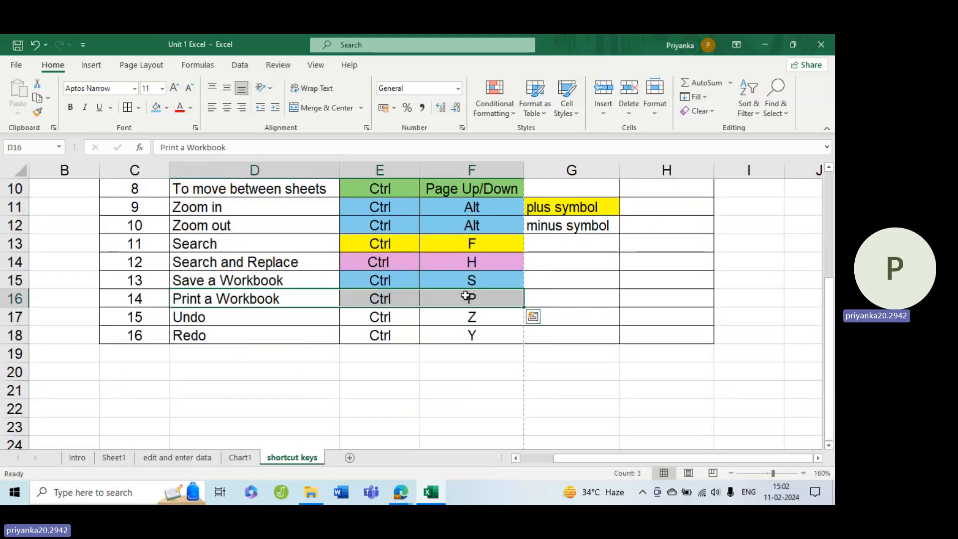
{"action": "left_click", "coordinate": [168, 109]}
{"action": "left_click", "coordinate": [238, 179]}
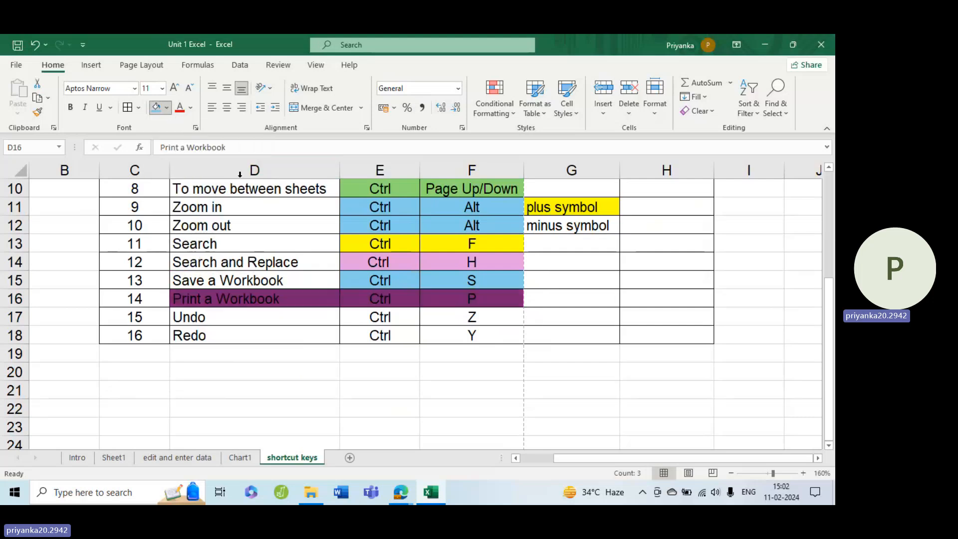
{"action": "left_click", "coordinate": [167, 107]}
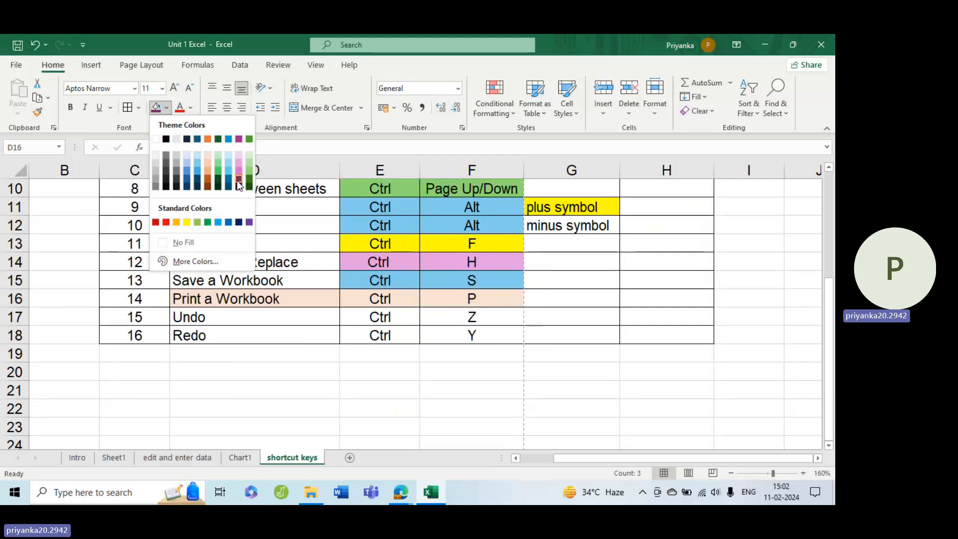
{"action": "left_click", "coordinate": [206, 169]}
{"action": "key", "text": "Down"}
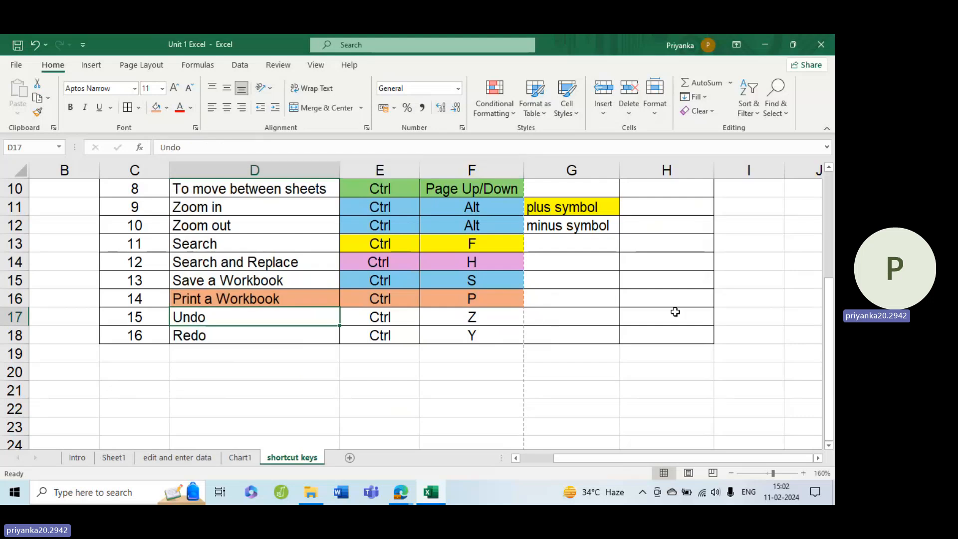
Step: Bring up the print settings for the shortcut keys sheet and set the page to Landscape Orientation
{"action": "scroll", "coordinate": [675, 312], "scroll_direction": "up", "scroll_amount": 1}
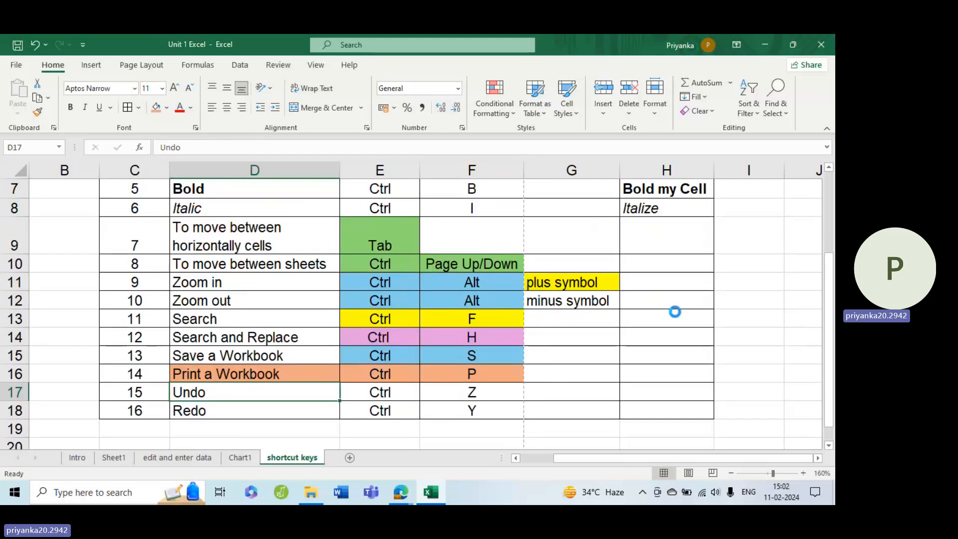
{"action": "key", "text": "ctrl+p"}
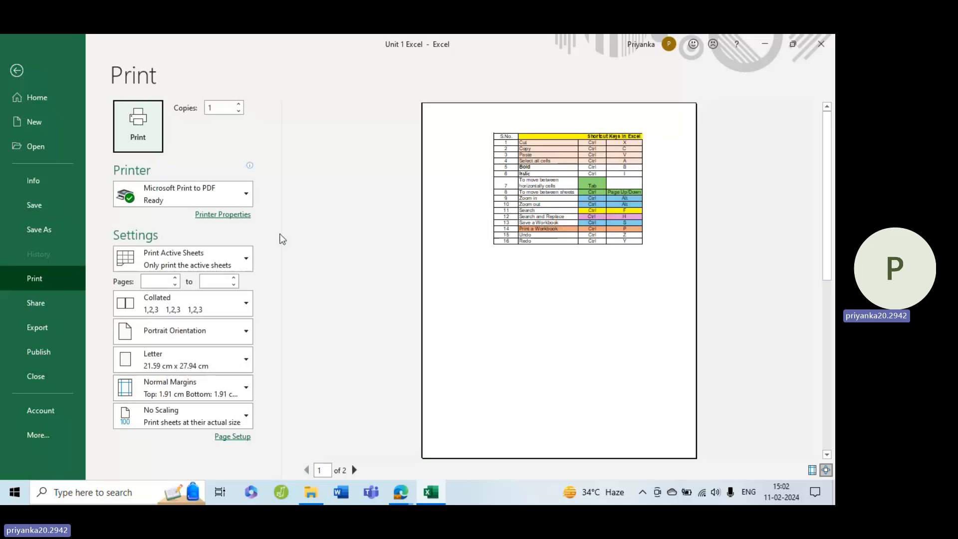
{"action": "left_click", "coordinate": [227, 257]}
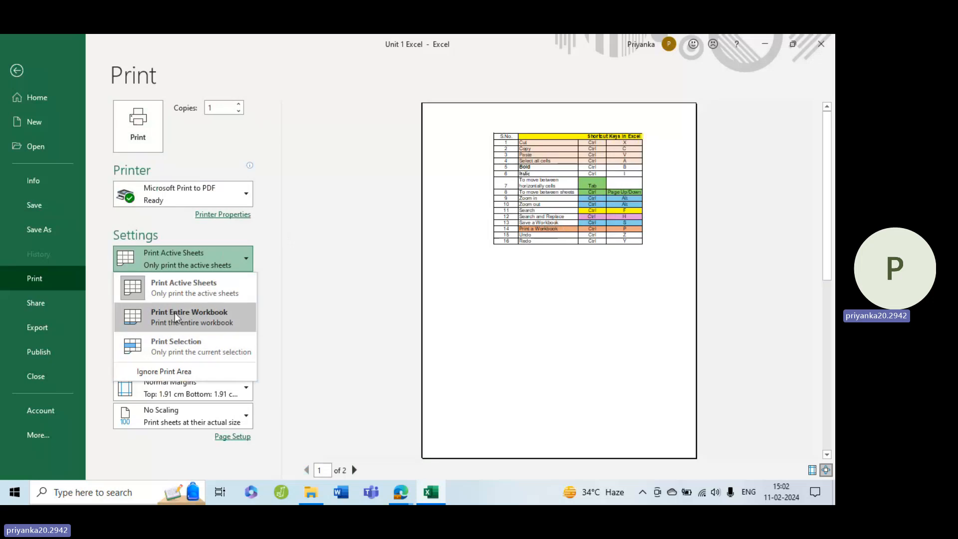
{"action": "left_click", "coordinate": [329, 331]}
{"action": "left_click", "coordinate": [182, 339]}
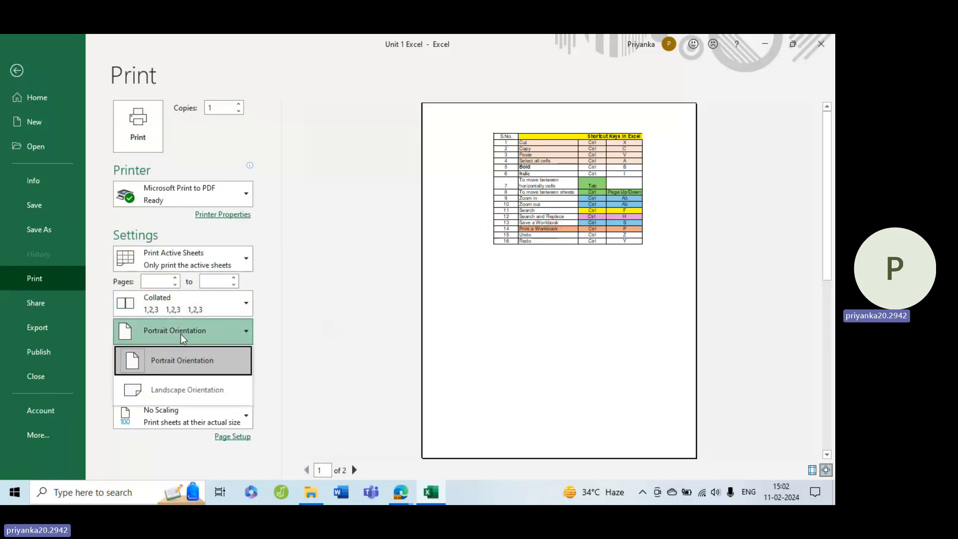
{"action": "left_click", "coordinate": [175, 391]}
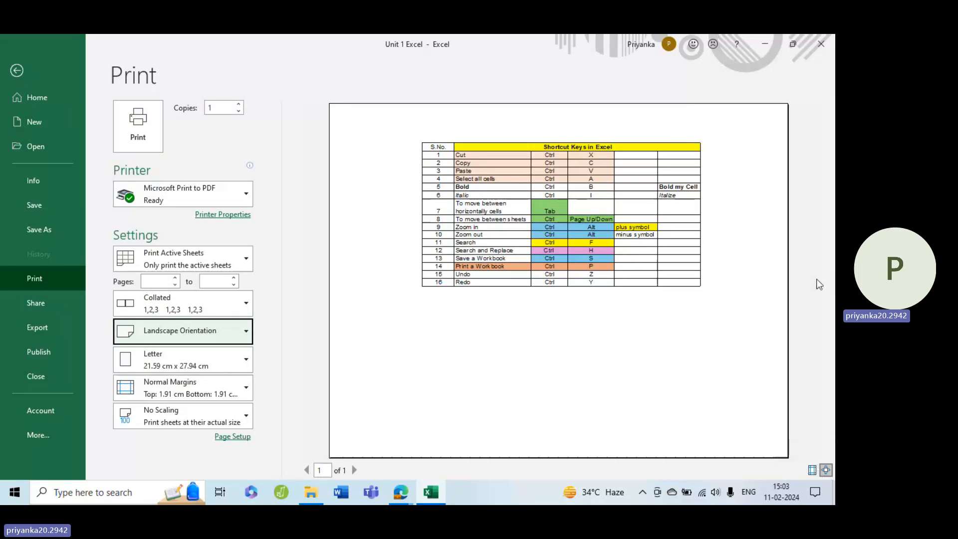
Step: Show the margins in the print preview, narrow column B and adjust the S.No. column's width, and return to the sheet
{"action": "left_click", "coordinate": [812, 471]}
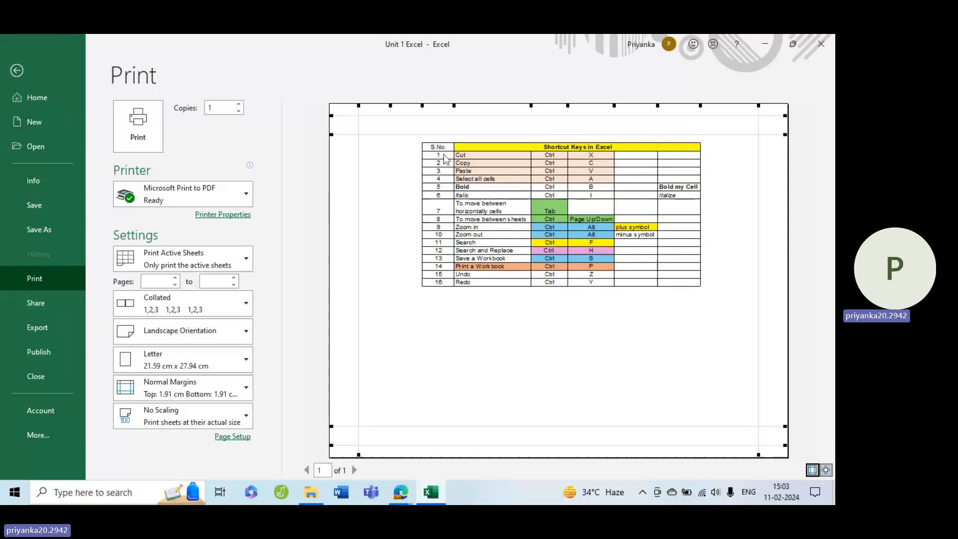
{"action": "left_click_drag", "start_coordinate": [423, 108], "coordinate": [398, 111]}
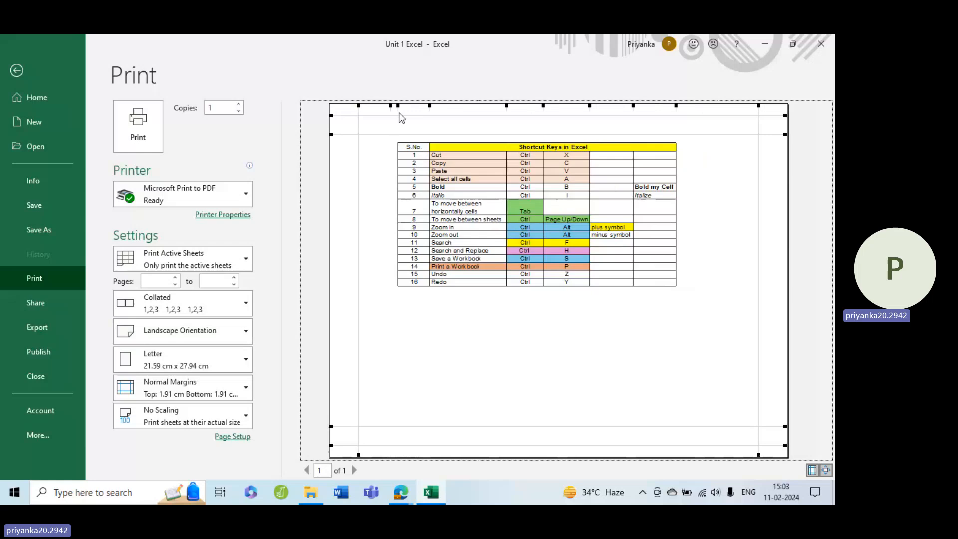
{"action": "left_click", "coordinate": [429, 109]}
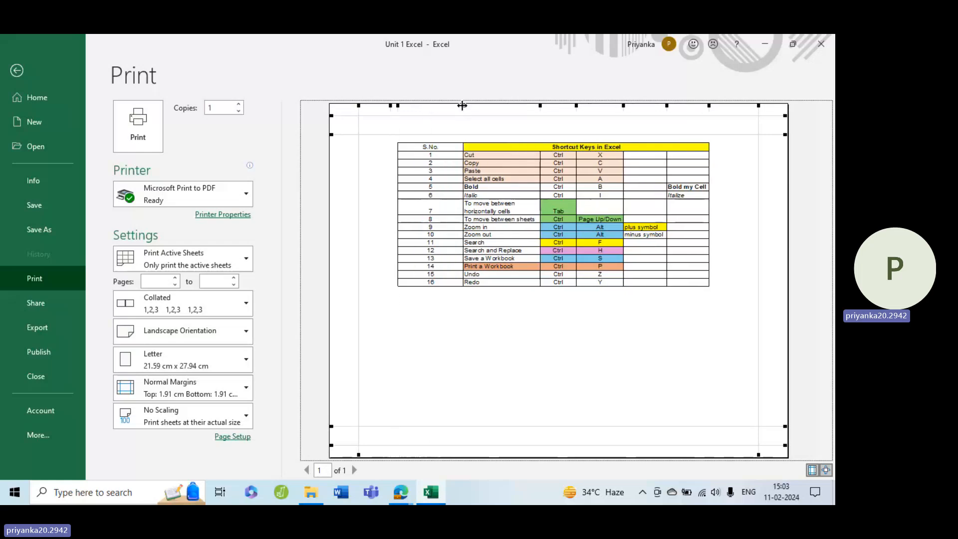
{"action": "left_click_drag", "start_coordinate": [462, 106], "coordinate": [428, 109]}
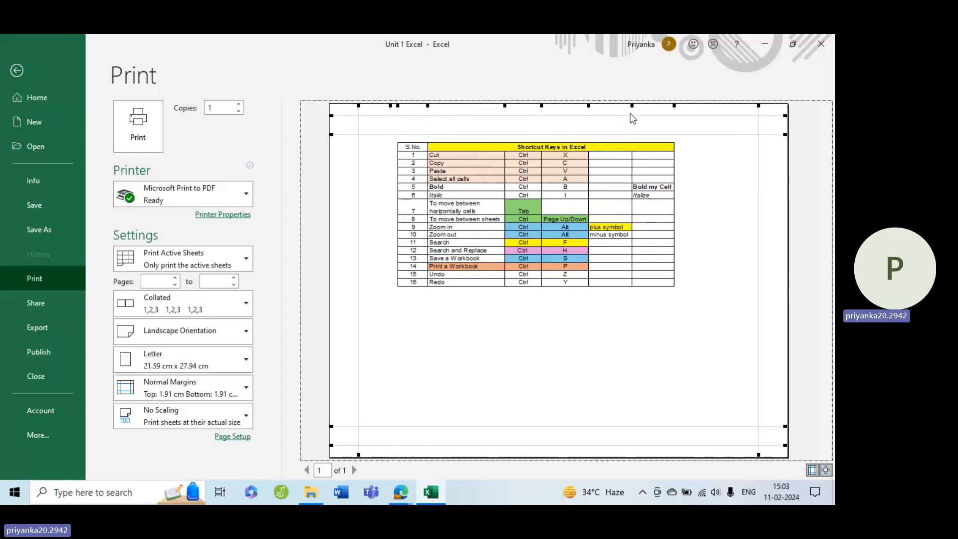
{"action": "left_click", "coordinate": [17, 71]}
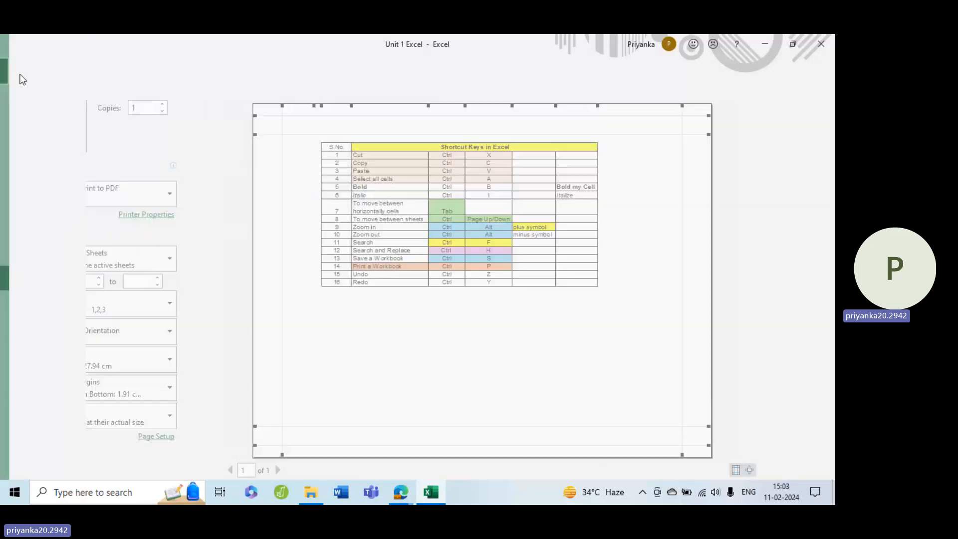
Step: Clear the "Undo" entry in cell D17 and undo the deletion
{"action": "scroll", "coordinate": [327, 279], "scroll_direction": "down", "scroll_amount": 1}
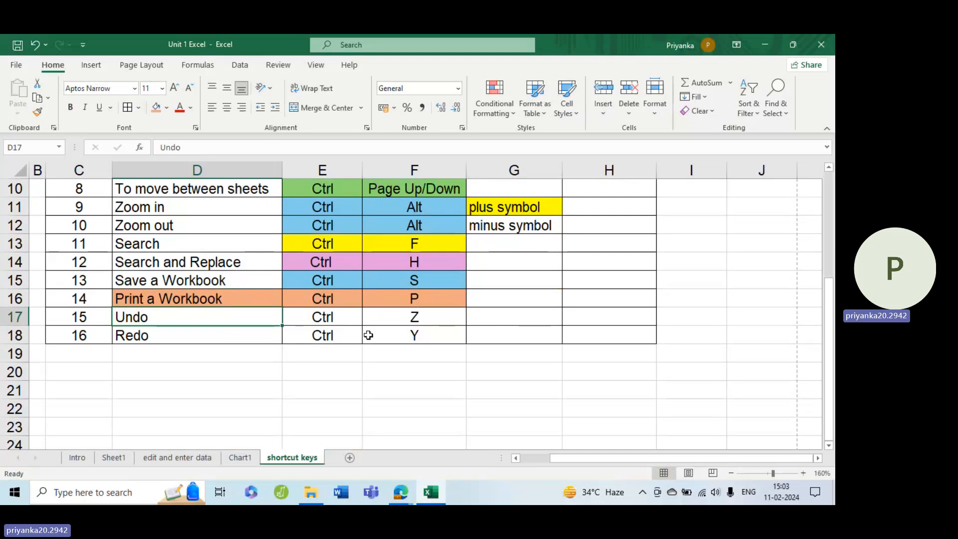
{"action": "left_click", "coordinate": [357, 349]}
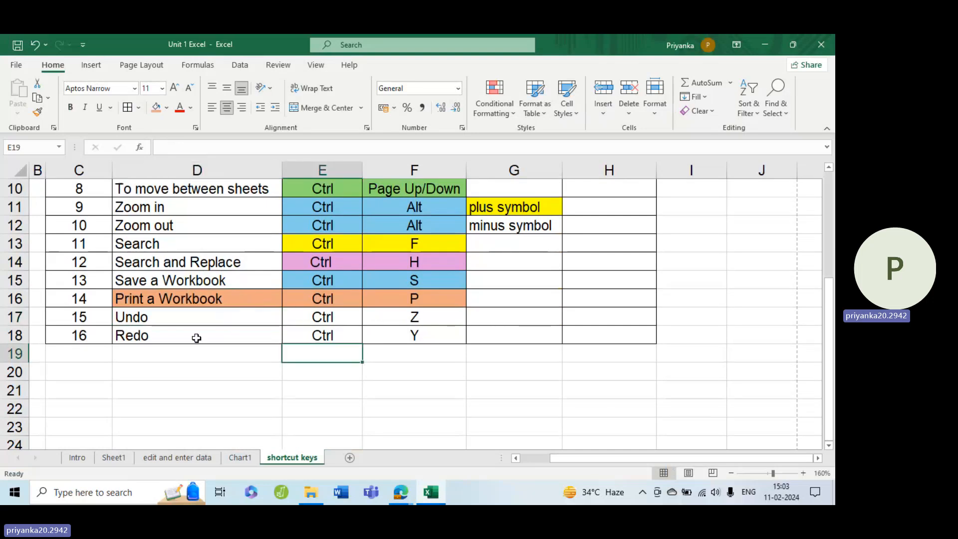
{"action": "left_click", "coordinate": [212, 315]}
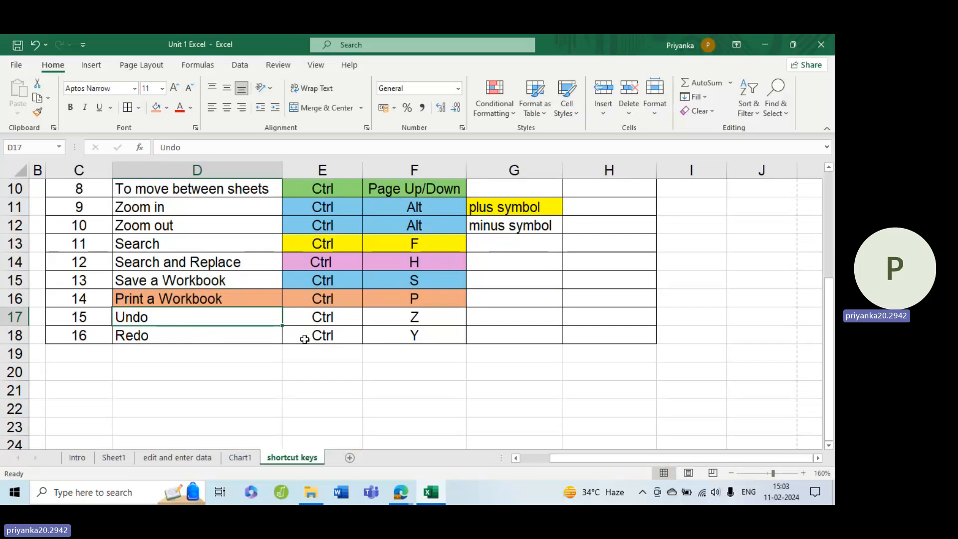
{"action": "key", "text": "Delete"}
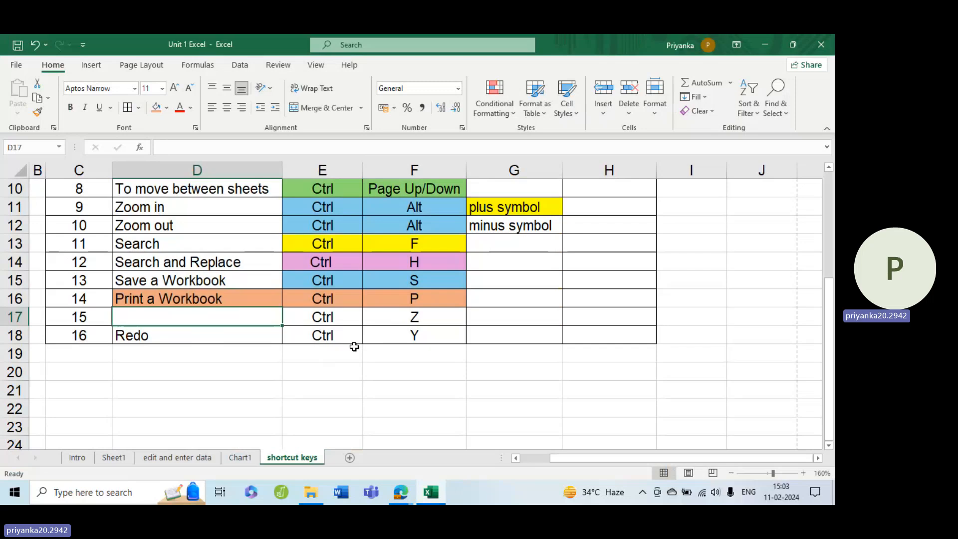
{"action": "key", "text": "ctrl+z"}
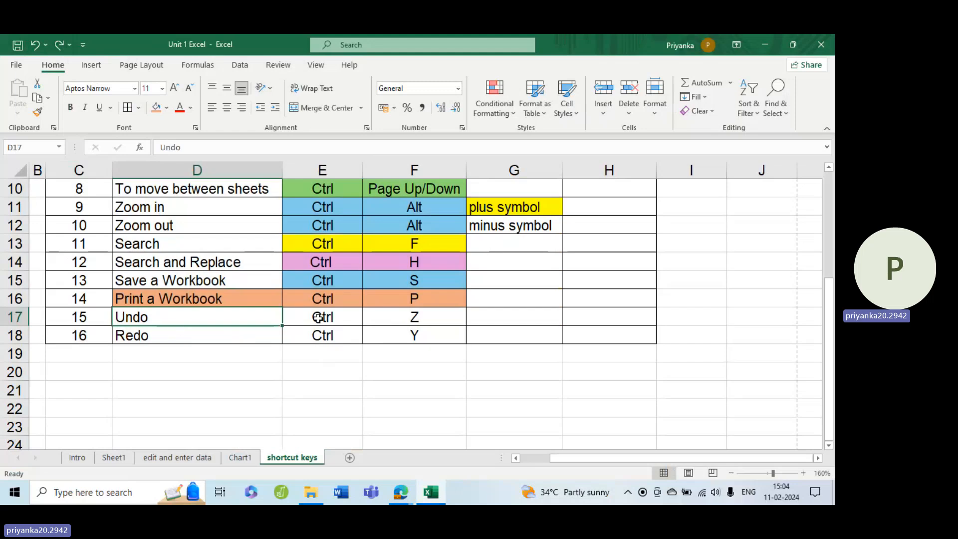
Step: Redo the deletion of the D17 entry and undo it again
{"action": "left_click", "coordinate": [323, 335]}
{"action": "left_click", "coordinate": [182, 338]}
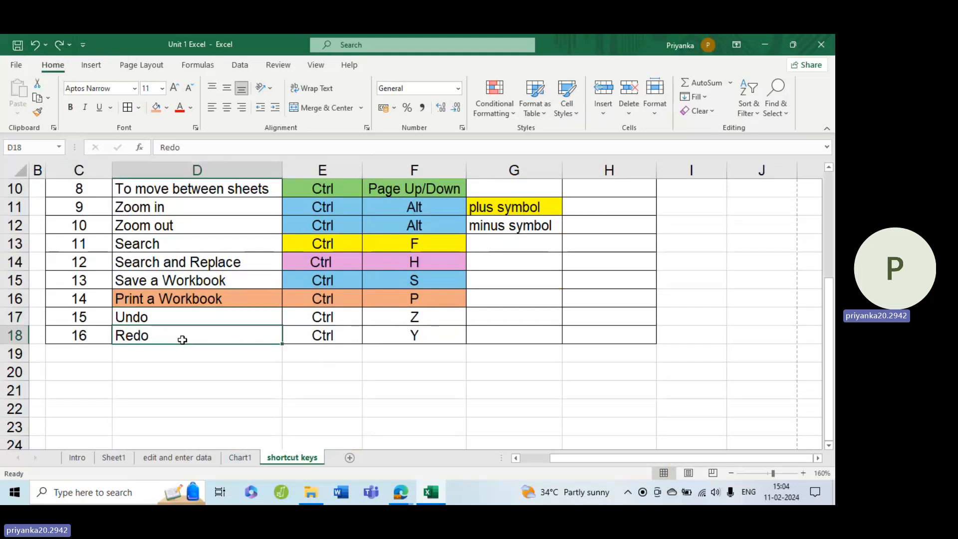
{"action": "left_click", "coordinate": [321, 331]}
{"action": "left_click", "coordinate": [401, 333]}
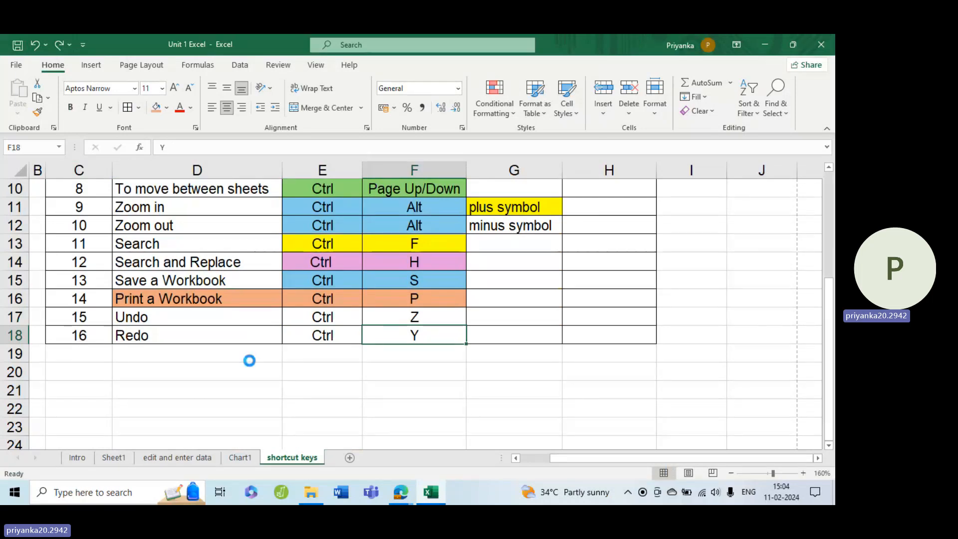
{"action": "key", "text": "ctrl+z"}
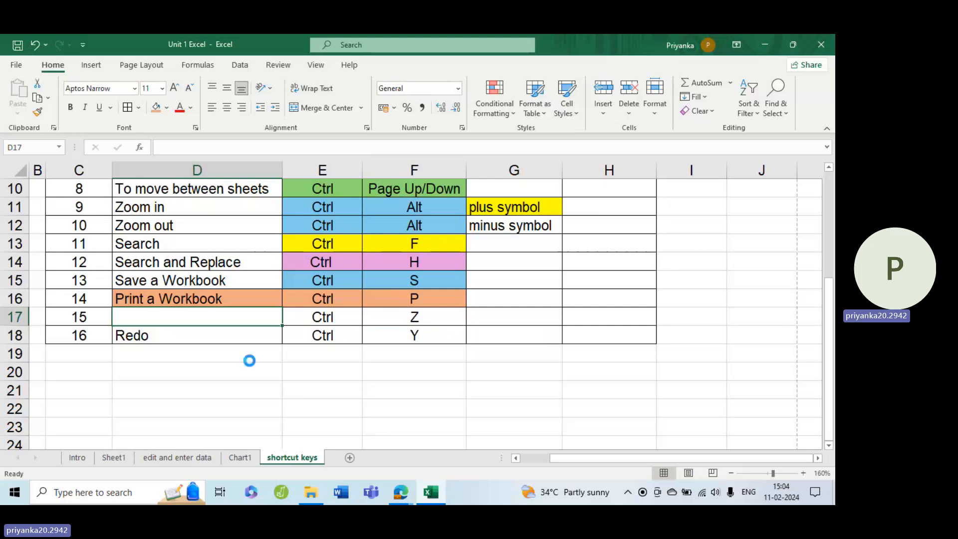
{"action": "key", "text": "ctrl+y"}
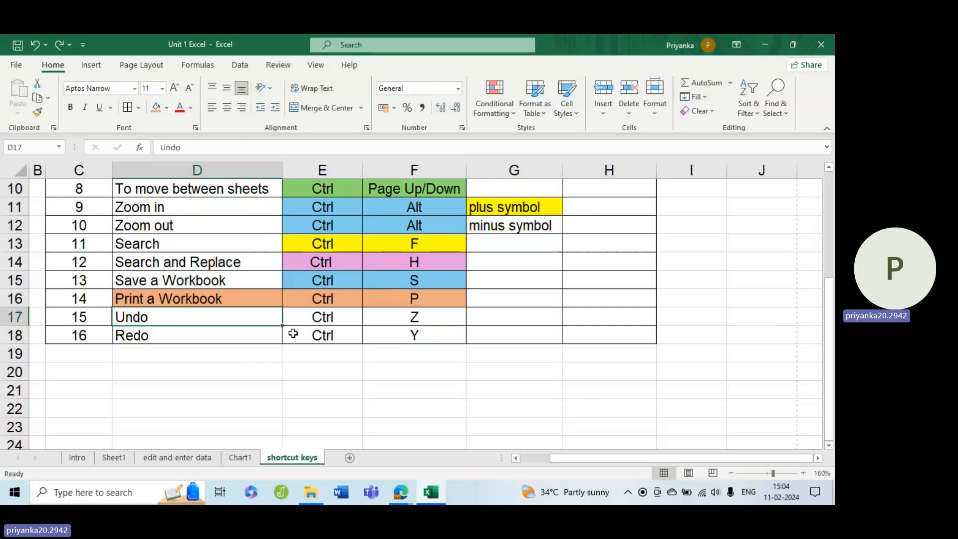